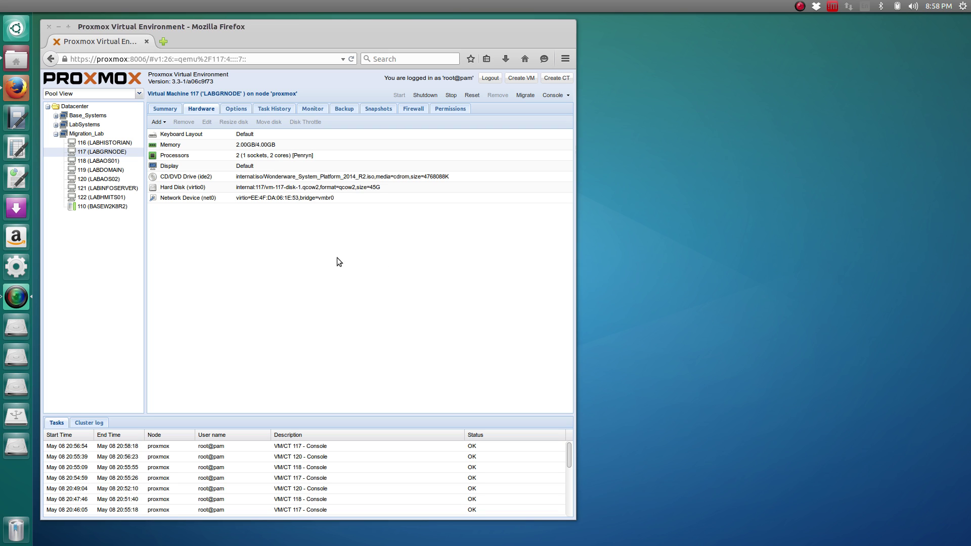
Open the console of virtual machine 117 (LABGRNODE), move its window clear of the screen edge, and bring up the ArchestrA IDE.
right_click(103, 152)
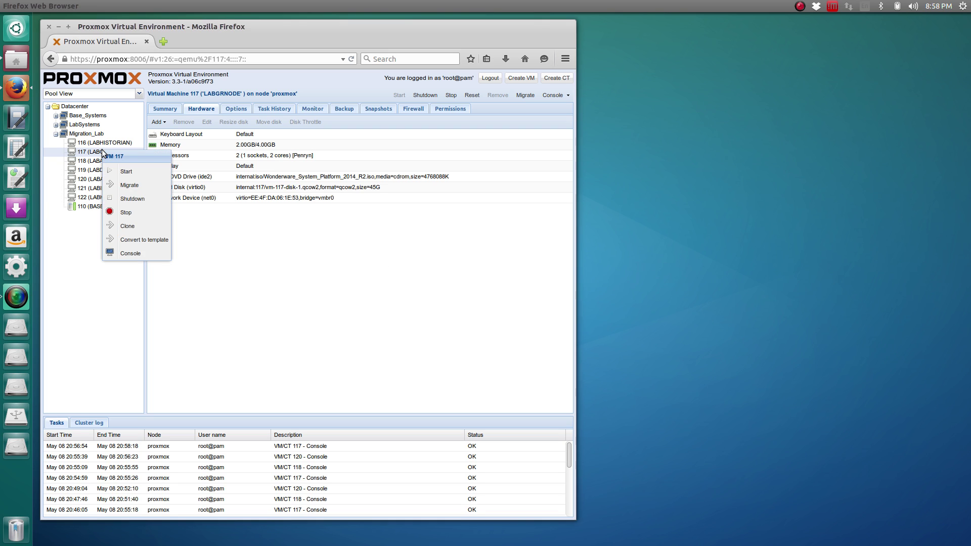
left_click(132, 253)
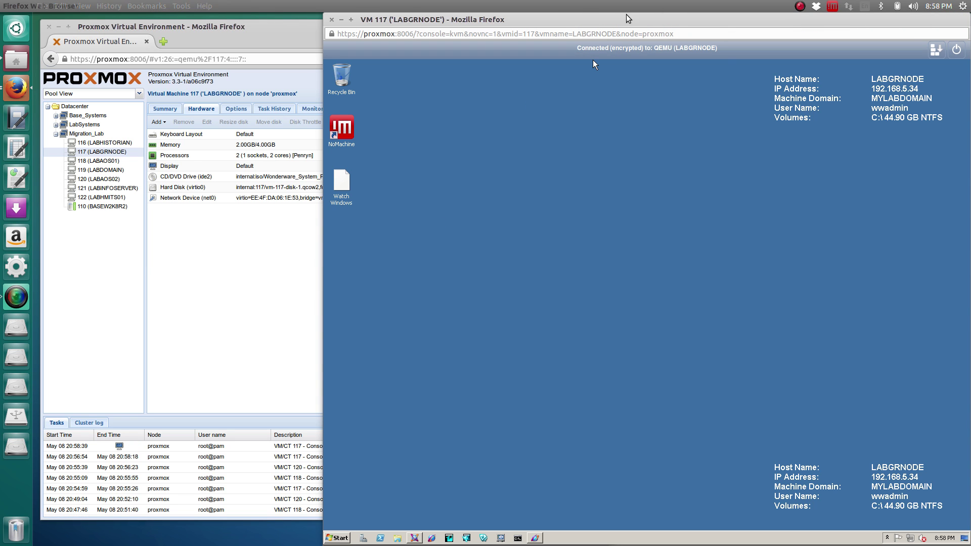
left_click_drag(627, 19, 384, 25)
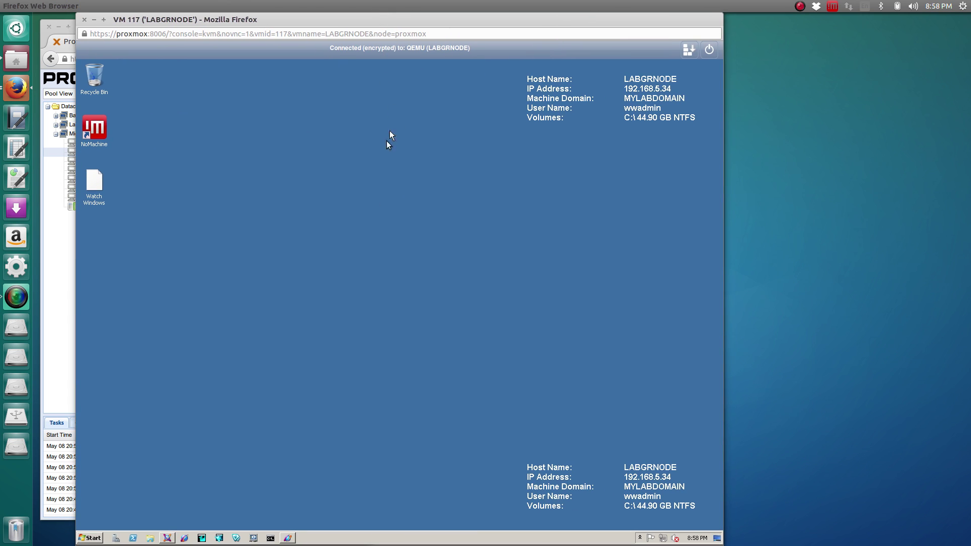
left_click(168, 538)
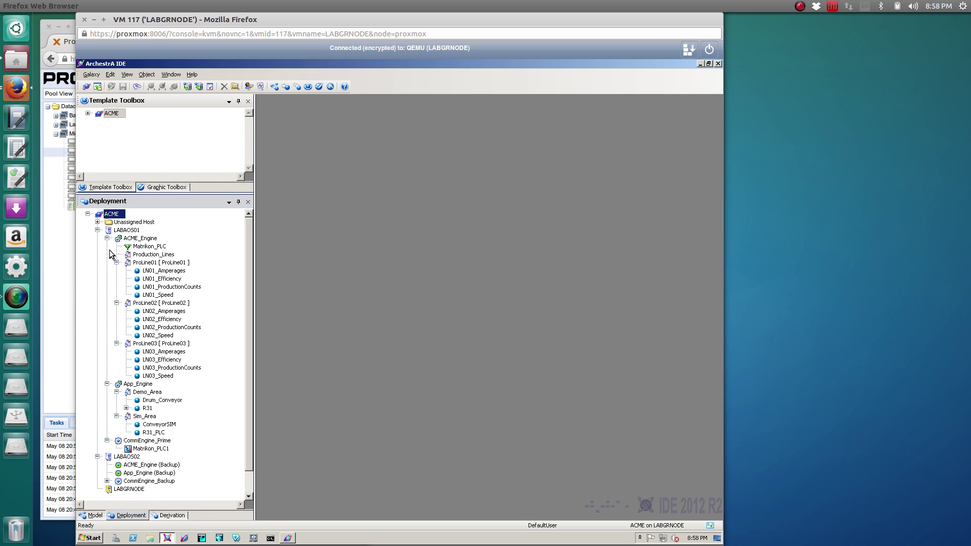
Review the Redundancy, Production Line Data and I/O Connections Status watch lists in Object Viewer, and close it and the ArchestrA IDE.
left_click(289, 539)
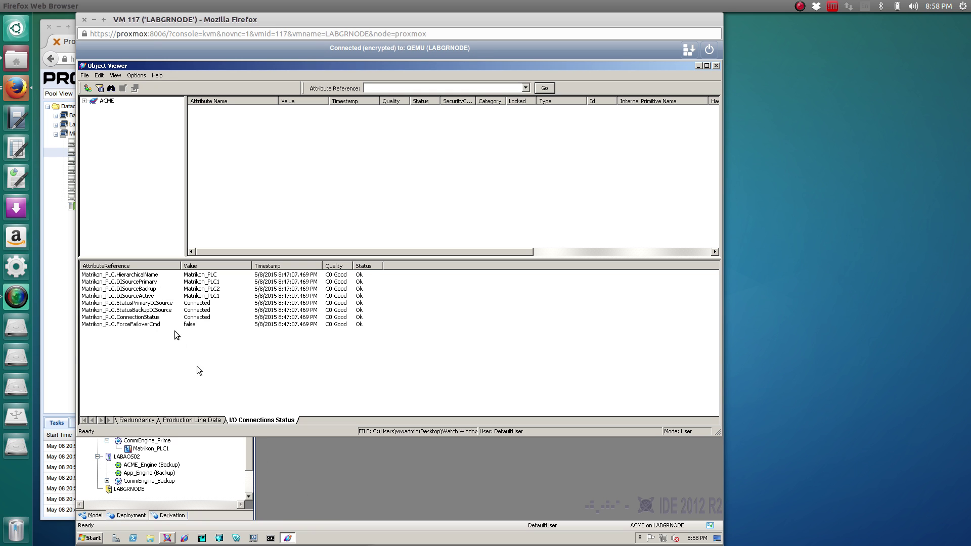
left_click(136, 420)
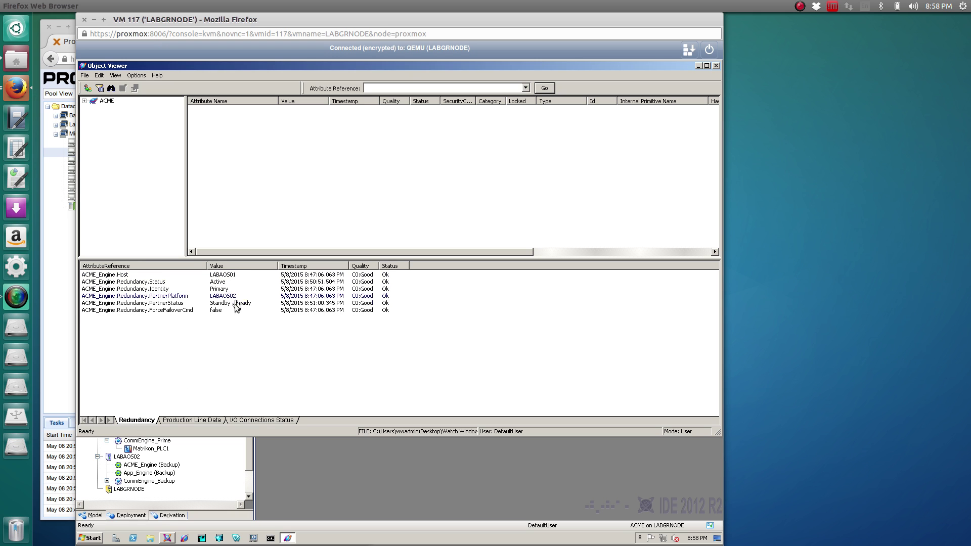
left_click(205, 420)
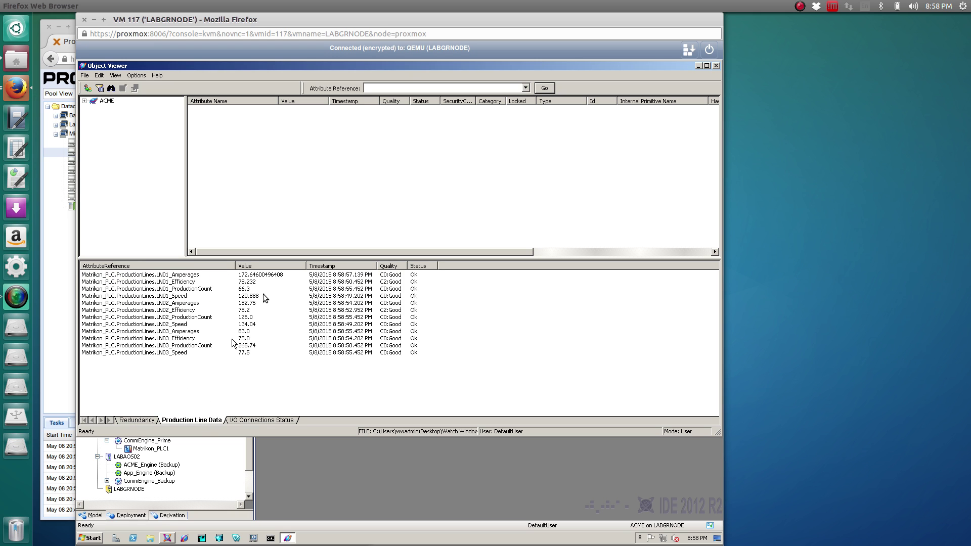
left_click(275, 421)
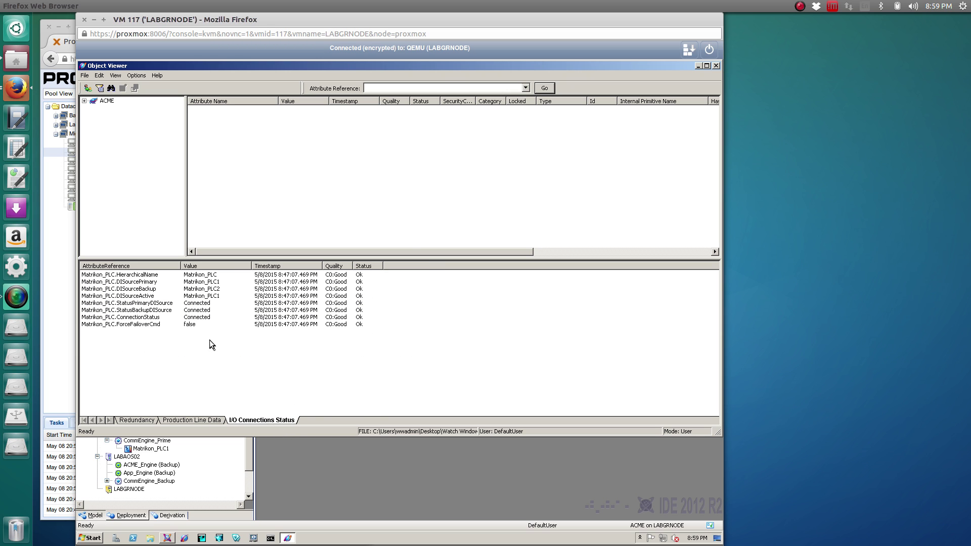
left_click(715, 66)
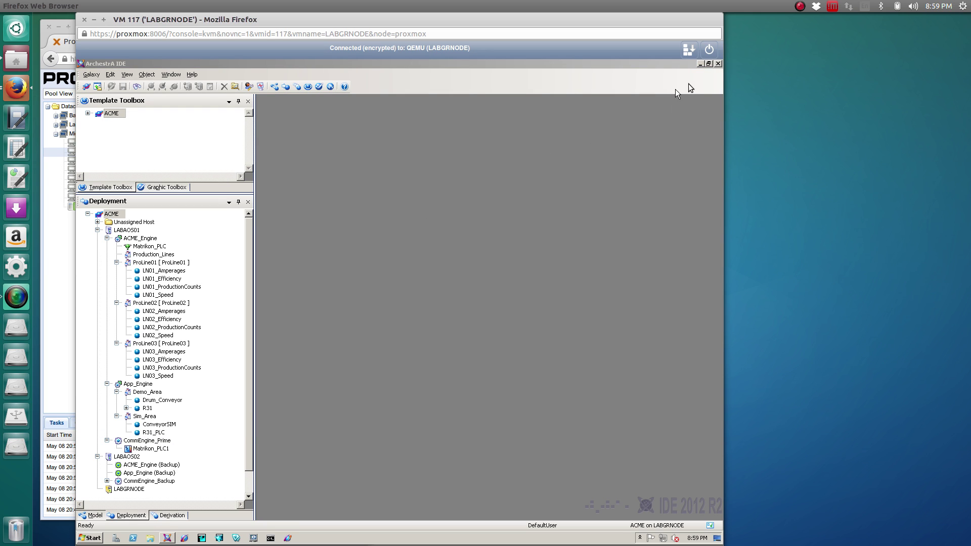
left_click(717, 64)
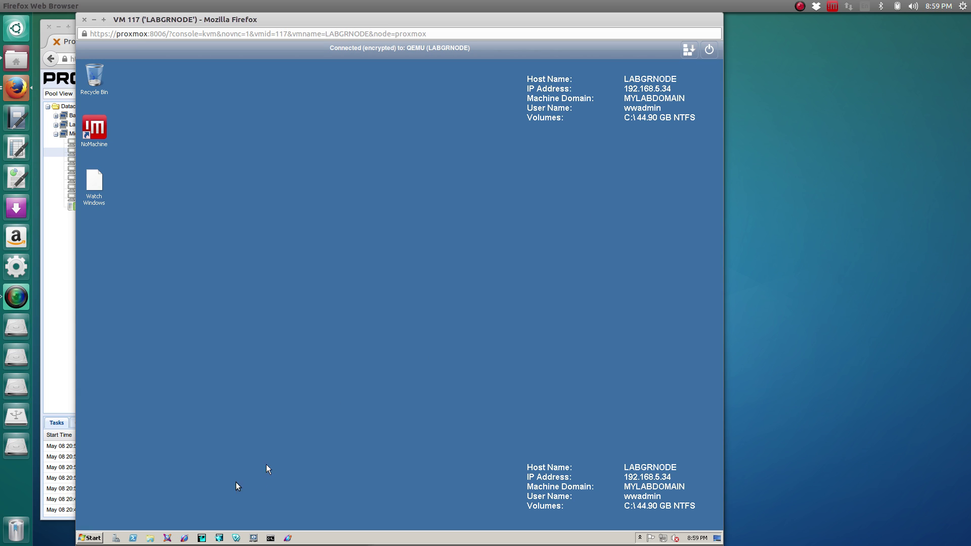
Run the System Platform 2014 R2 setup from CD drive D:, install .NET Framework 4.5.1, and accept the restart.
left_click(151, 538)
left_click(234, 310)
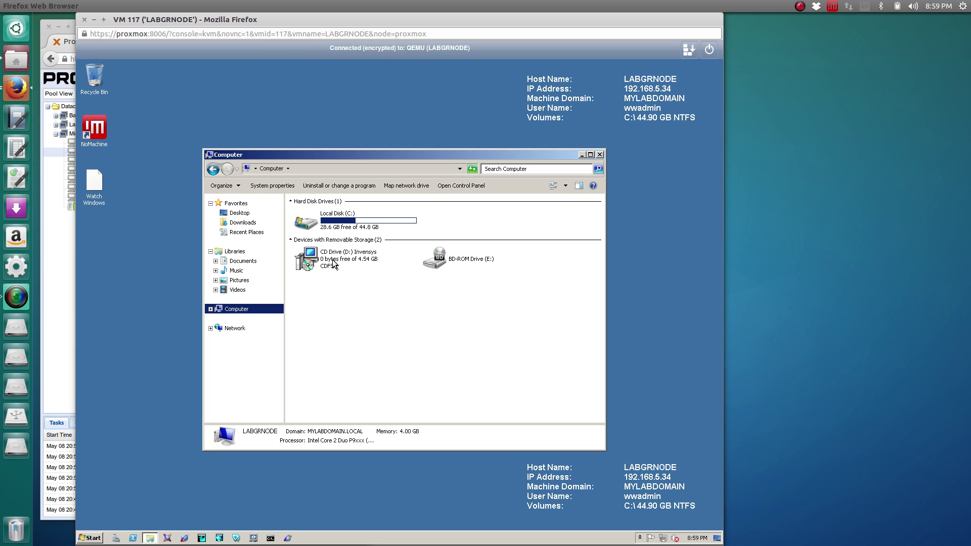
left_click(333, 264)
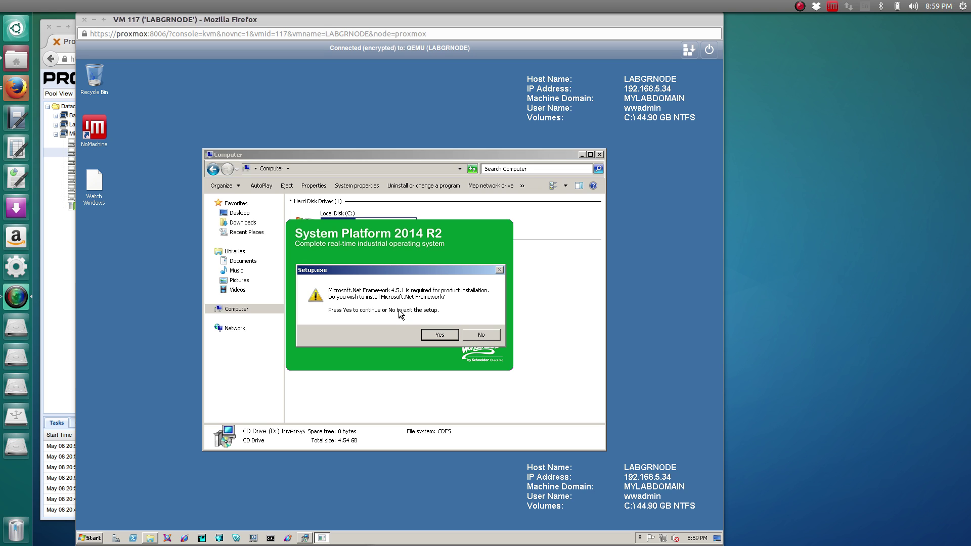
left_click(439, 335)
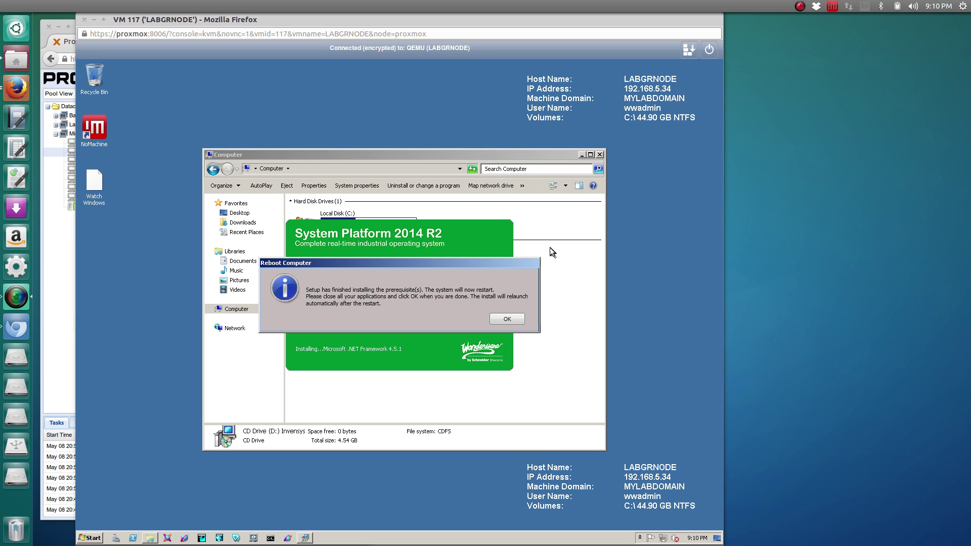
left_click(507, 320)
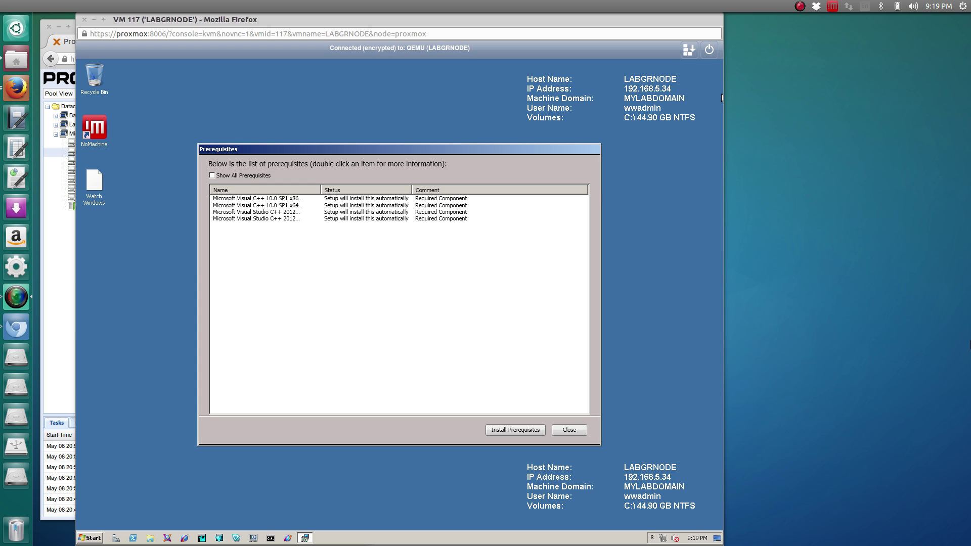
Install the required Microsoft Visual C++ prerequisites and continue the setup.
left_click(439, 346)
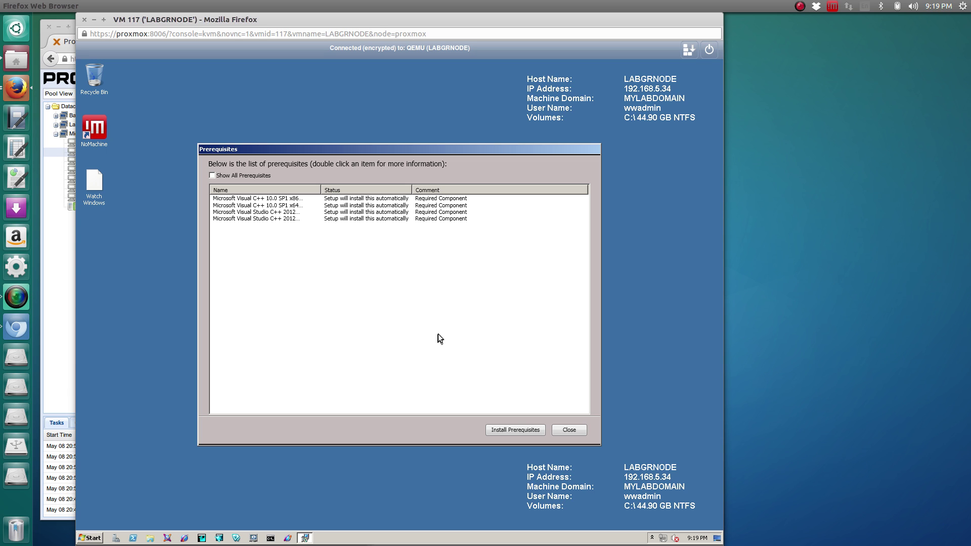
left_click(507, 430)
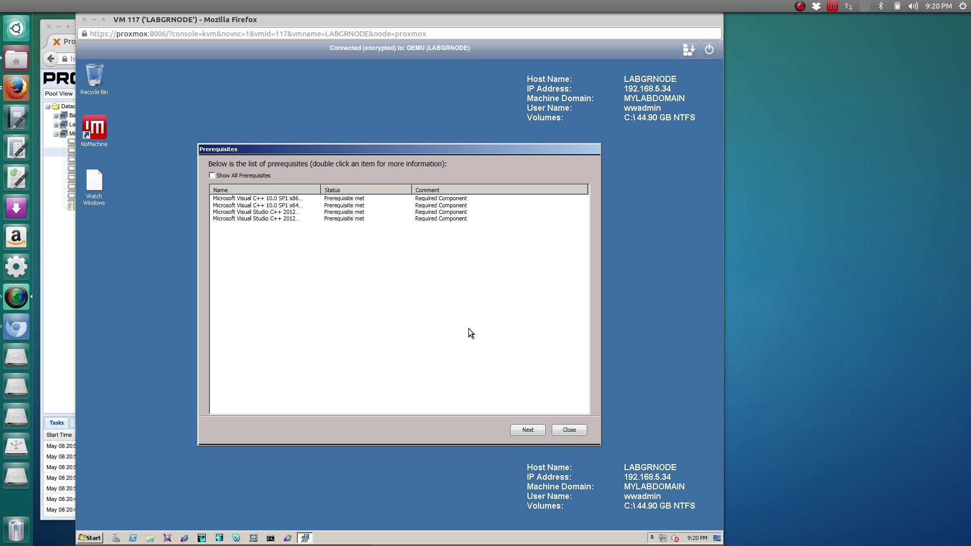
left_click(526, 430)
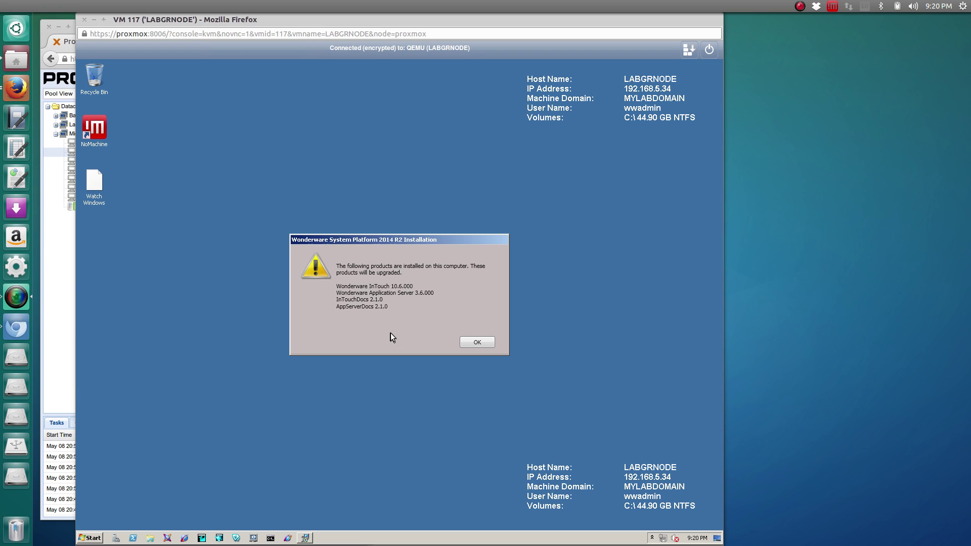
Accept upgrading the installed products and continue past the backup recommendation, deployment status and preselected component list.
left_click(477, 342)
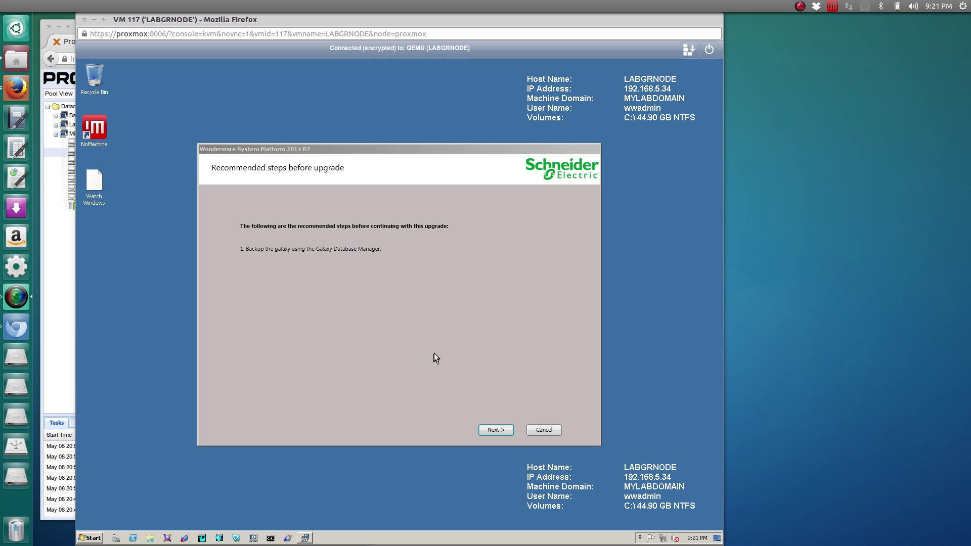
left_click(494, 430)
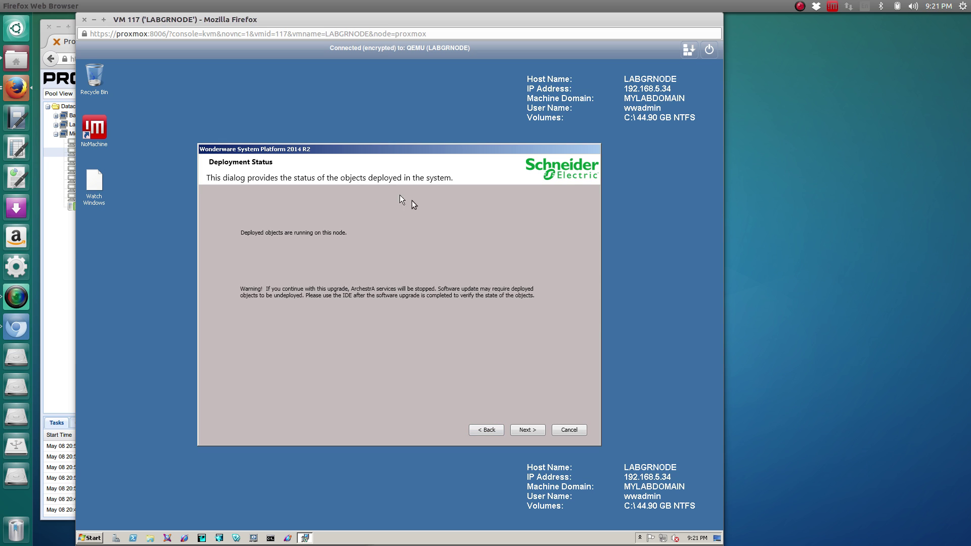
left_click(529, 429)
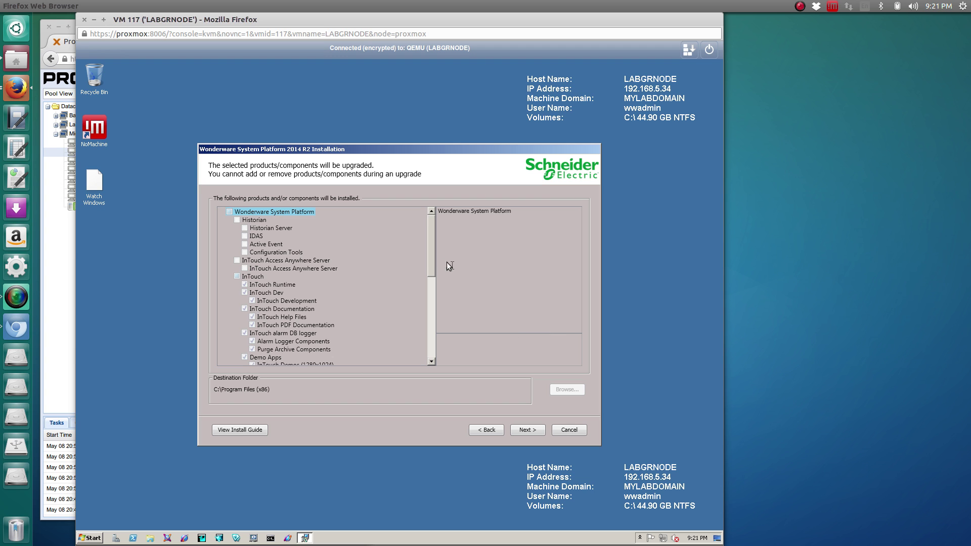
left_click_drag(433, 255, 437, 279)
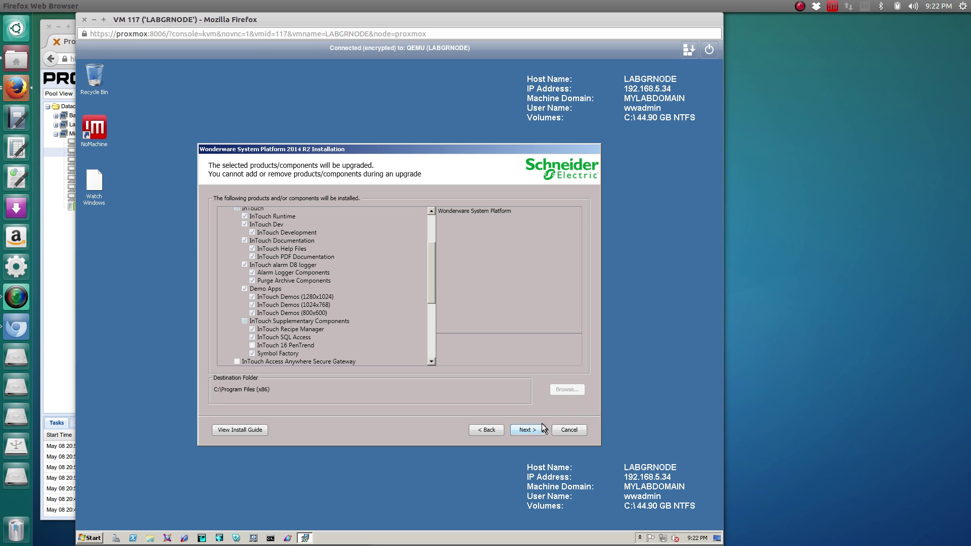
left_click(525, 430)
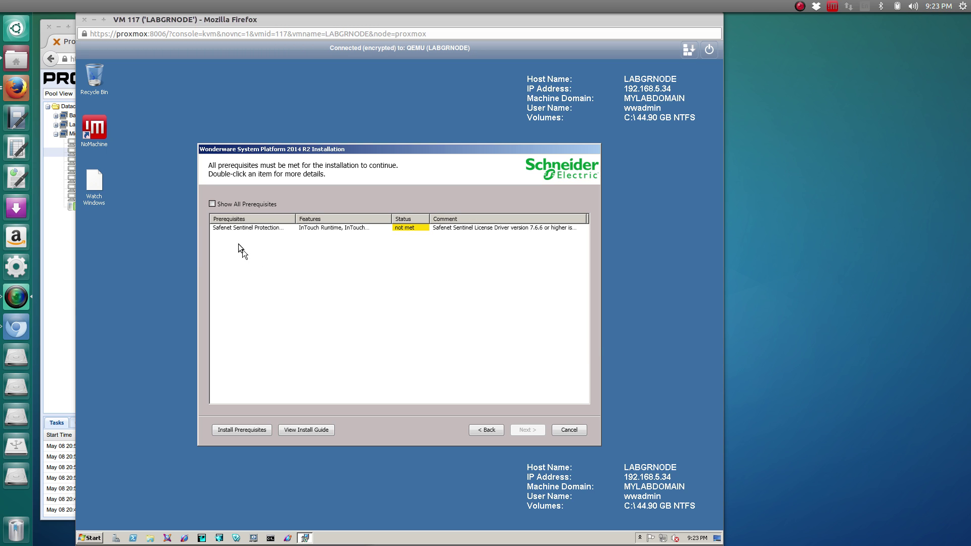
Install the Safenet Sentinel Protection prerequisite and start the upgrade of the listed products.
left_click(237, 429)
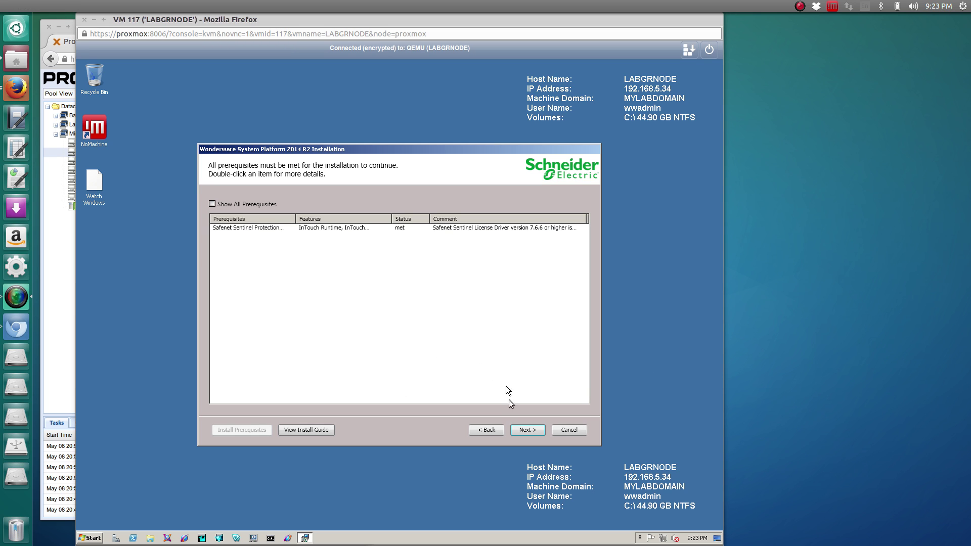
left_click(528, 430)
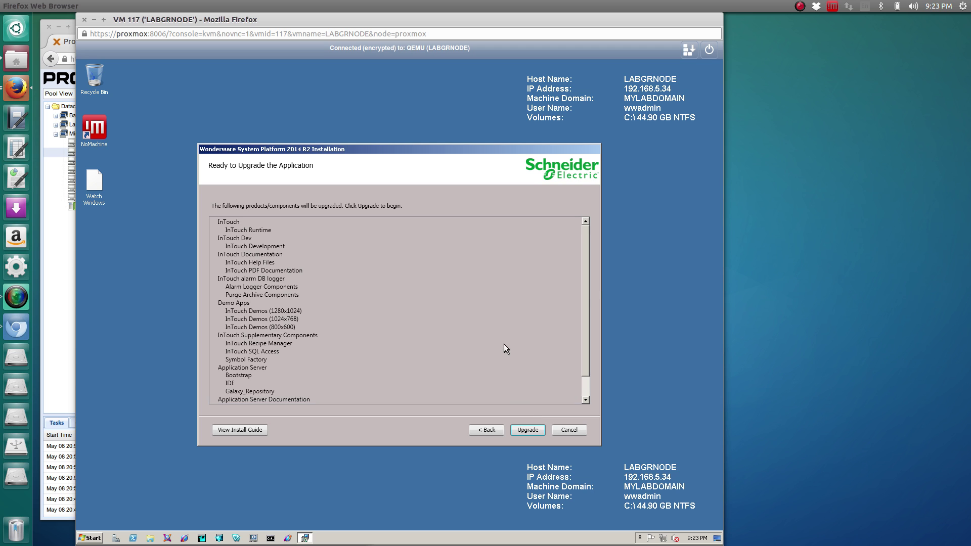
scroll(585, 288, "down", 3)
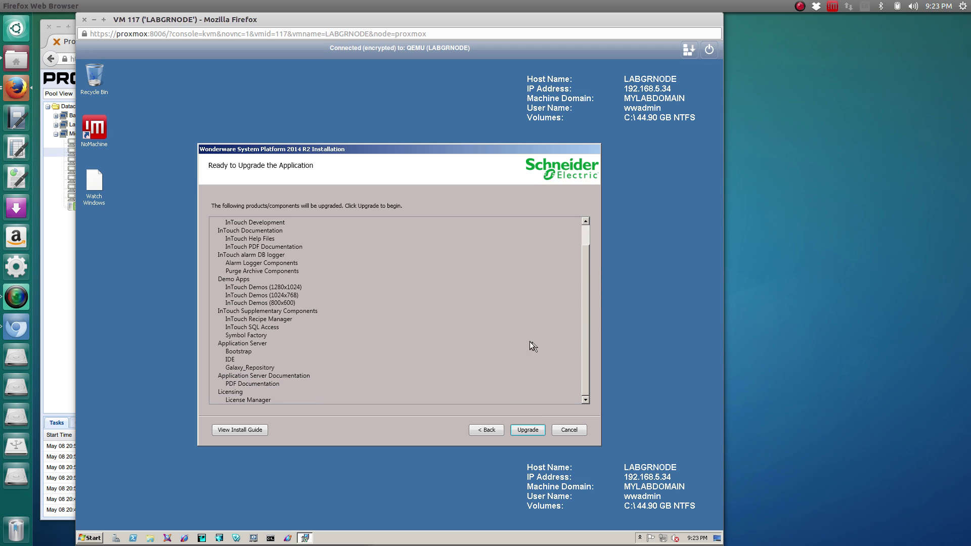
left_click(528, 430)
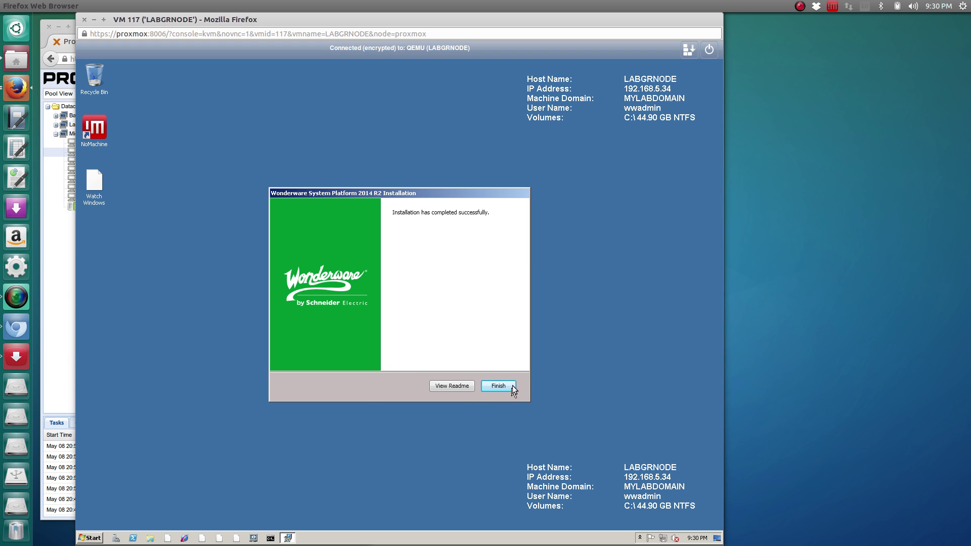
Finish the System Platform 2014 R2 installation and restart the computer immediately.
left_click(499, 386)
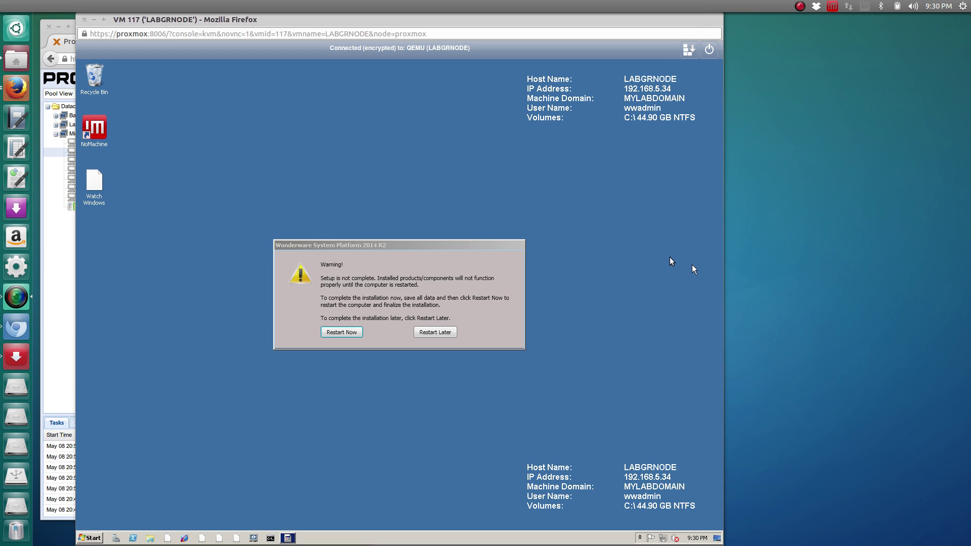
left_click(473, 266)
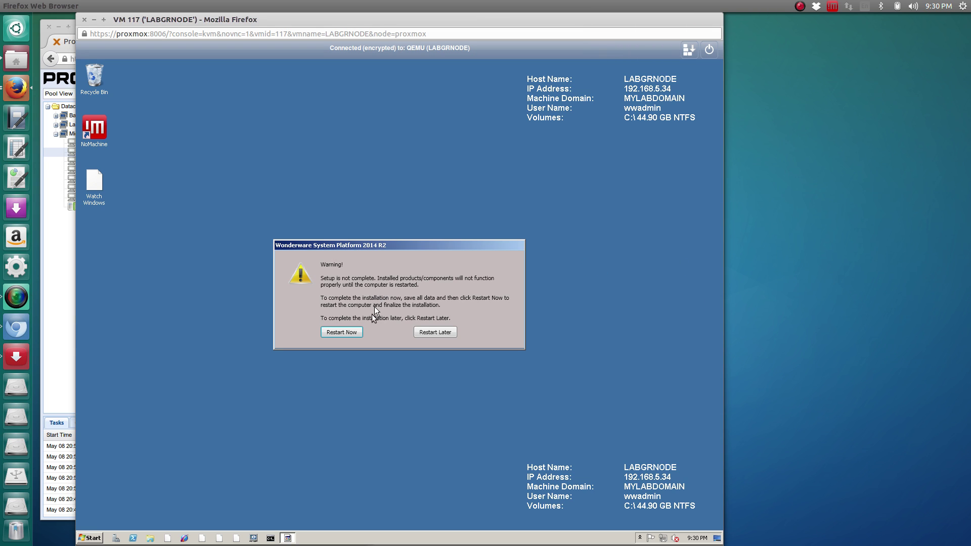
left_click(340, 332)
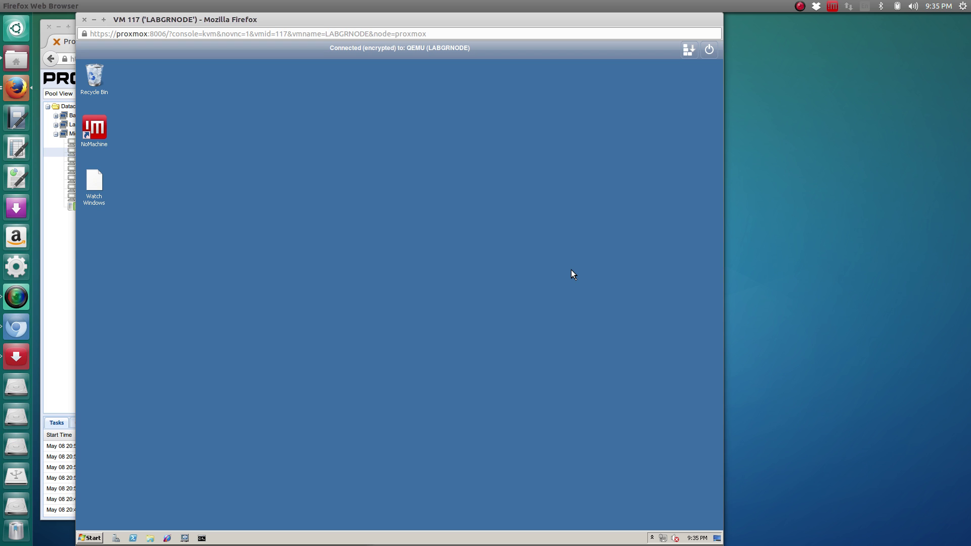
Launch the ArchestrA IDE from the Wonderware program group.
left_click(90, 538)
left_click(112, 506)
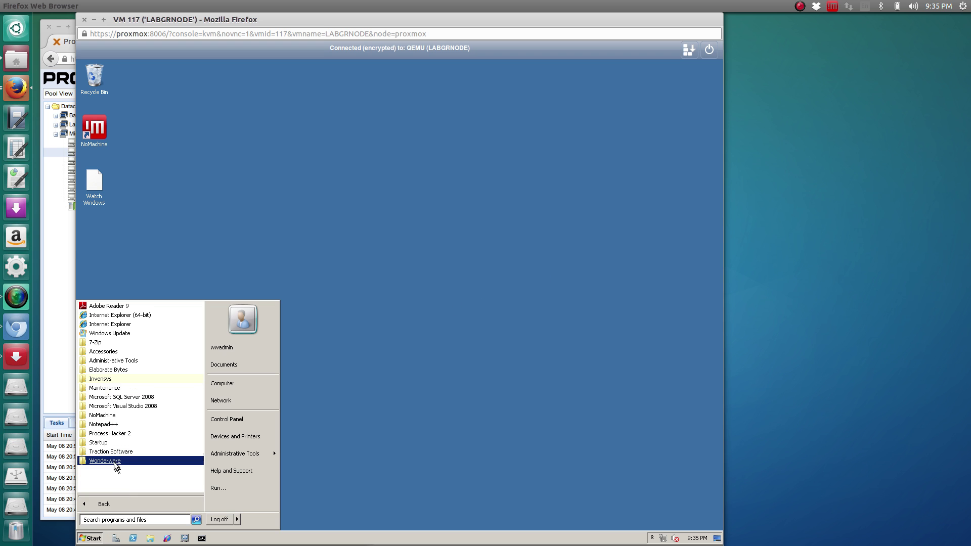
left_click(113, 462)
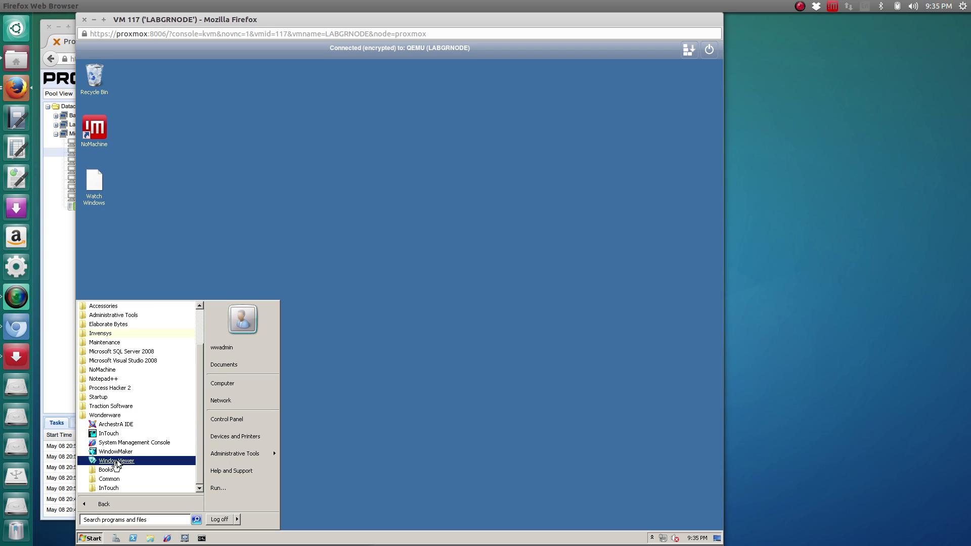
left_click(120, 424)
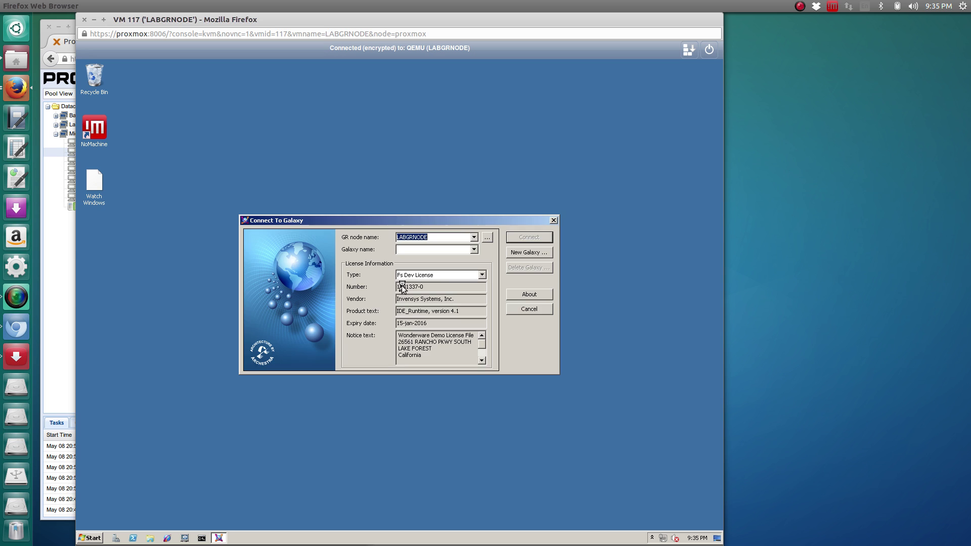
Connect to the ACME galaxy on LABGRNODE and agree to migrate it to the installed version.
left_click(473, 250)
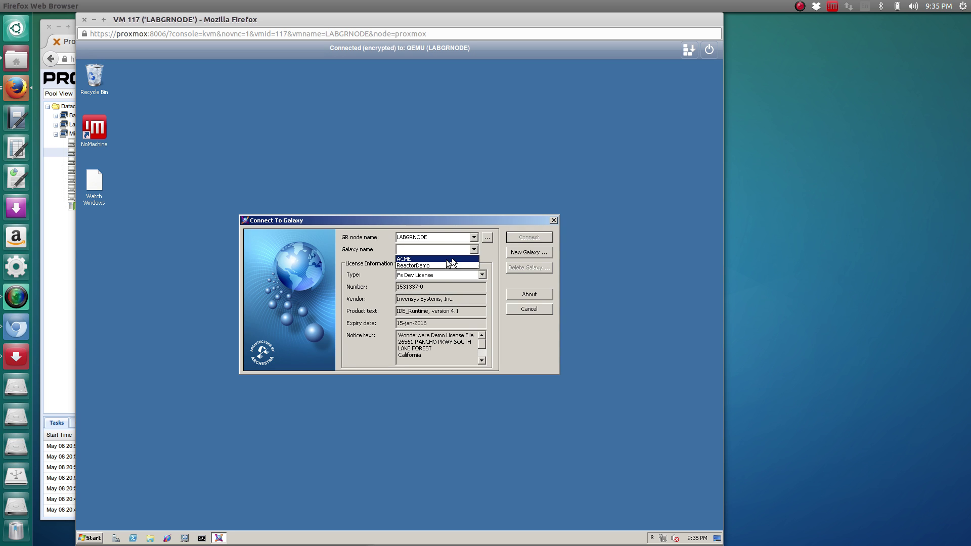
left_click(446, 259)
left_click(531, 238)
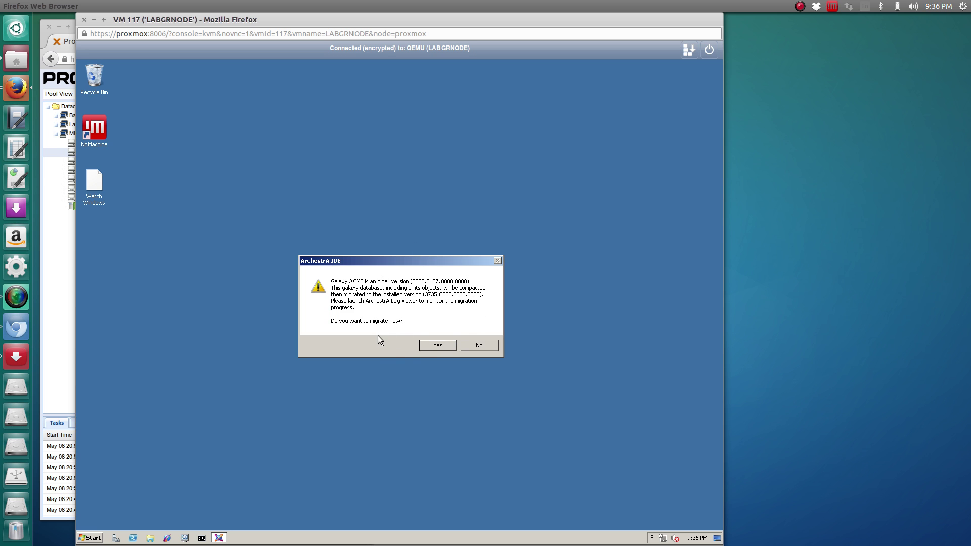
left_click(437, 346)
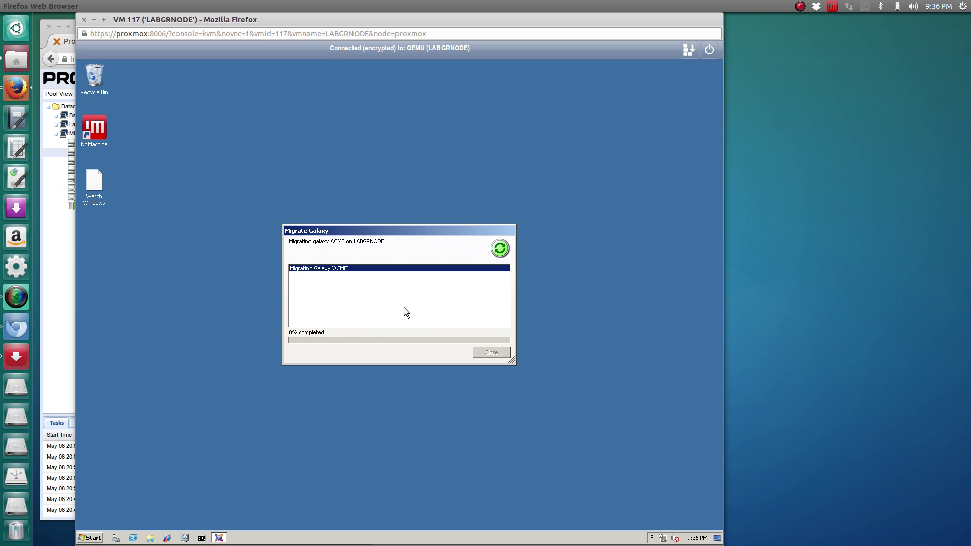
Let the ACME galaxy migration finish, dismiss its progress dialog and open the migrated galaxy.
left_click_drag(390, 227, 391, 183)
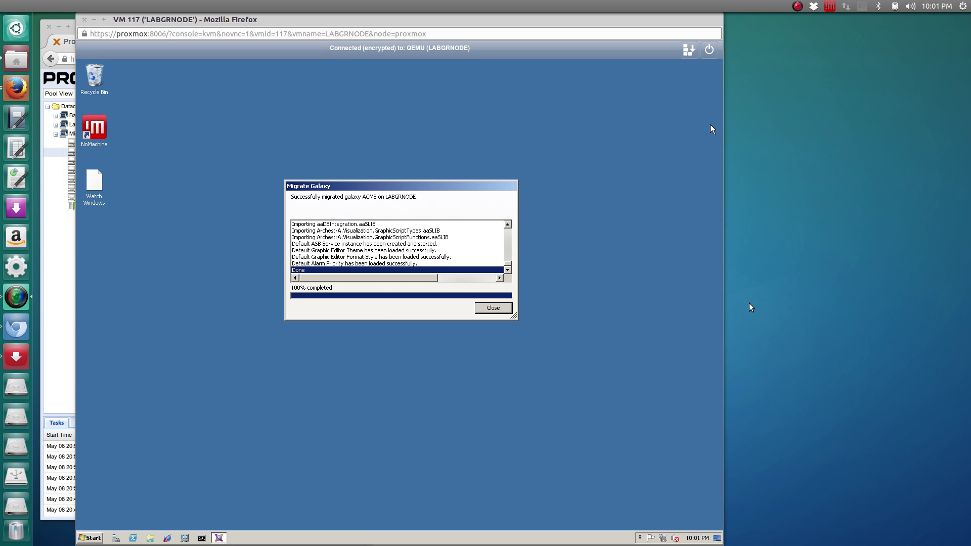
left_click(346, 314)
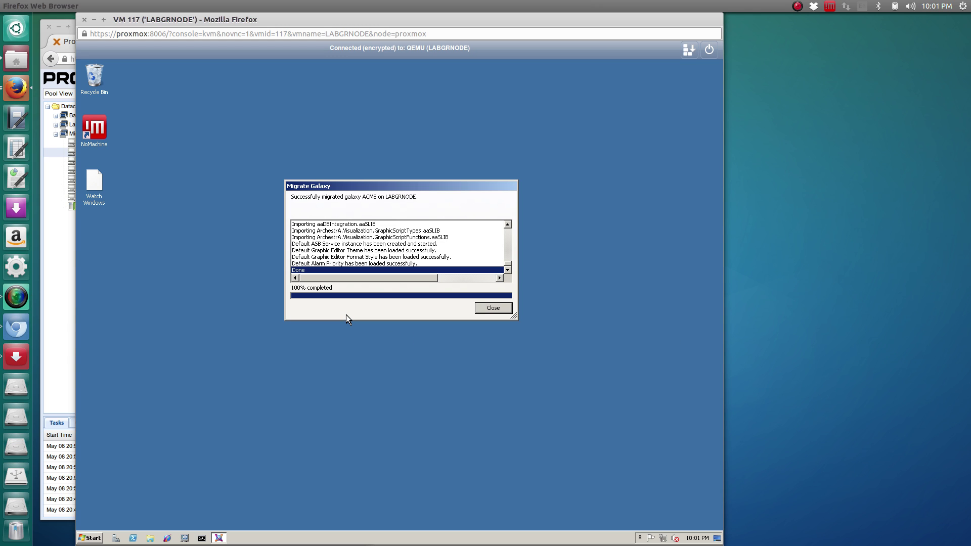
left_click(493, 308)
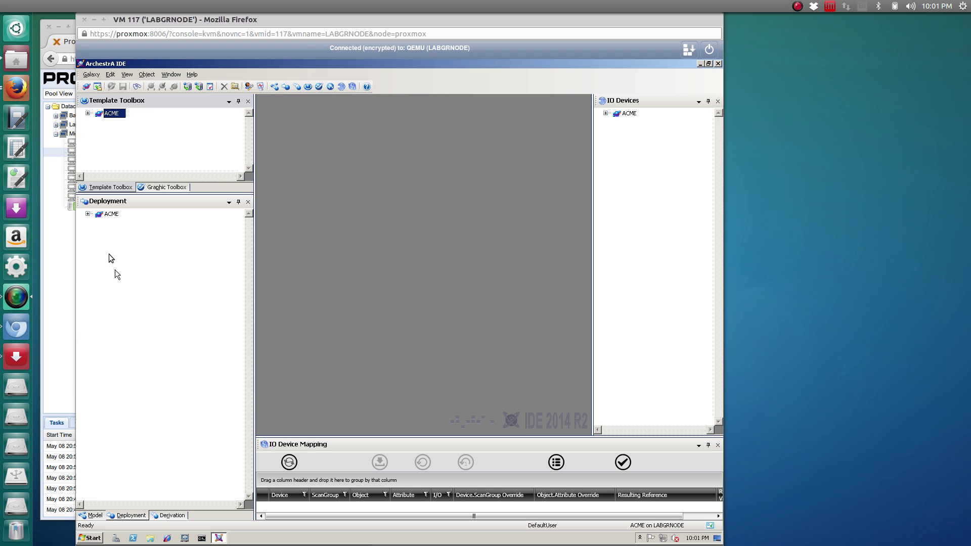
Deploy the LABGRNODE platform of the ACME galaxy with the initial scan state On Scan, and dismiss the deployment progress.
left_click(87, 212)
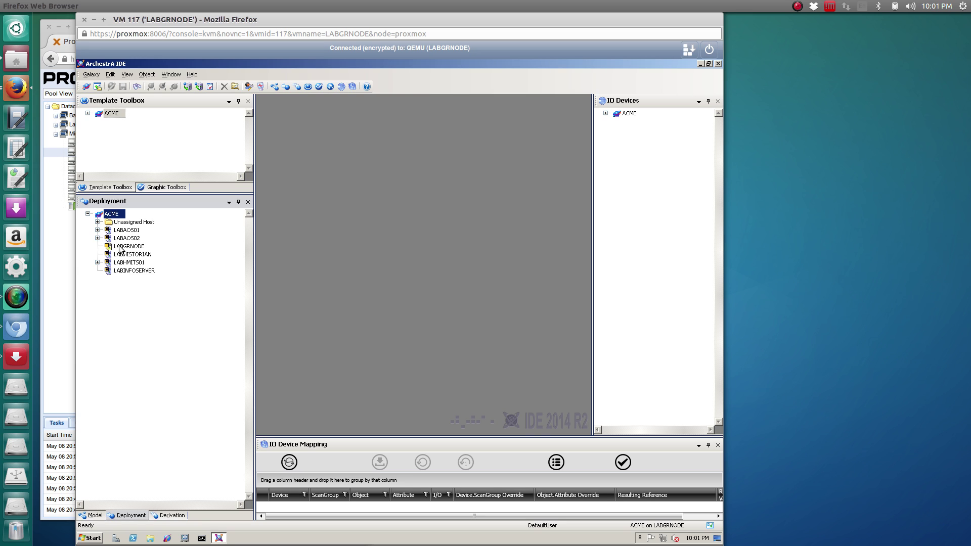
left_click(122, 247)
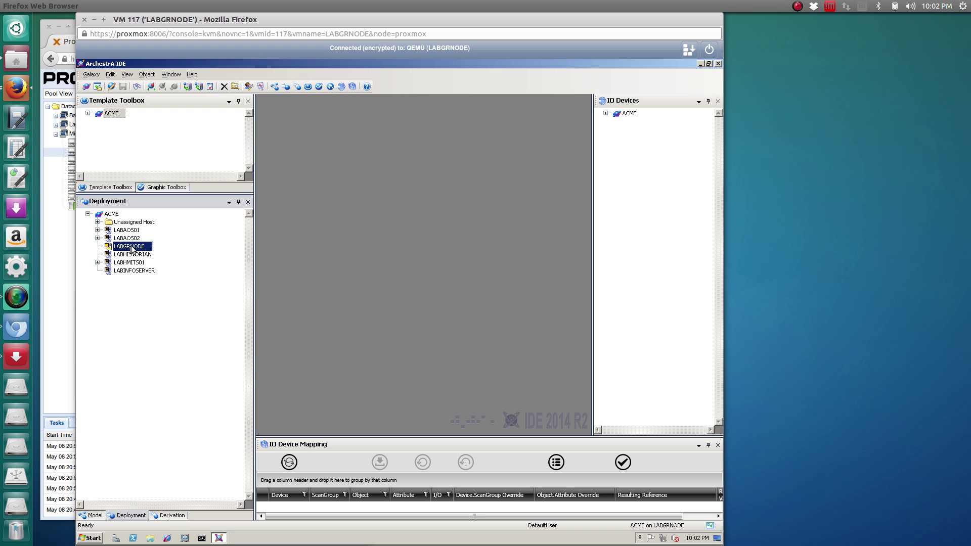
right_click(131, 246)
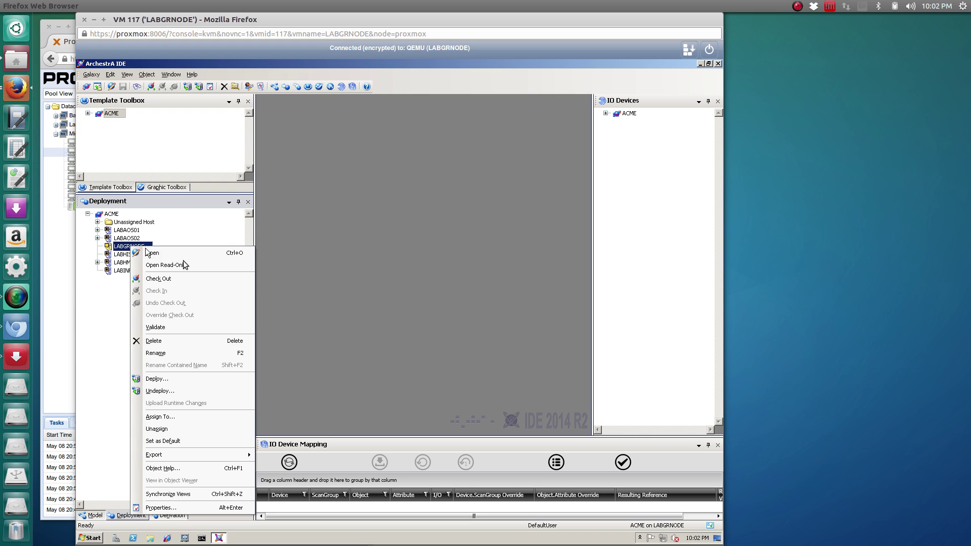
left_click(154, 379)
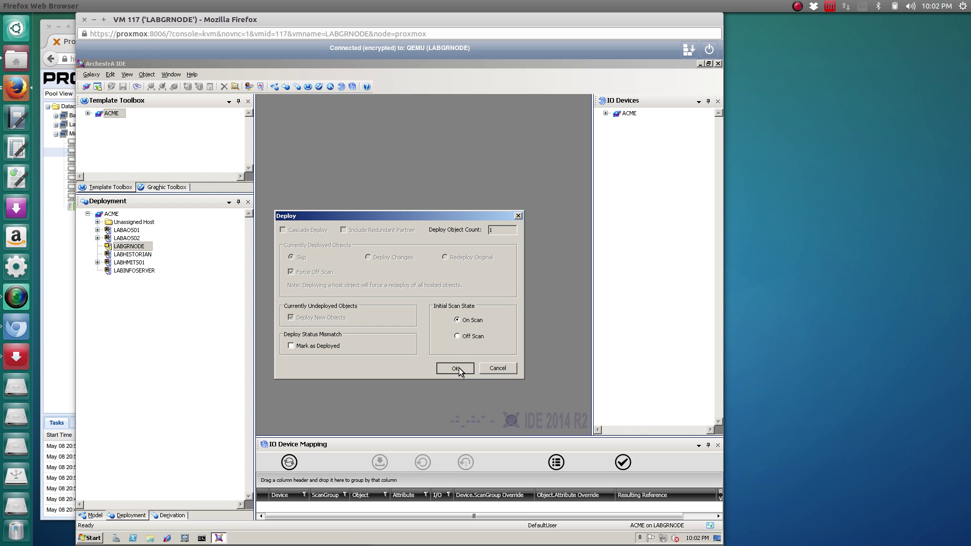
left_click(460, 368)
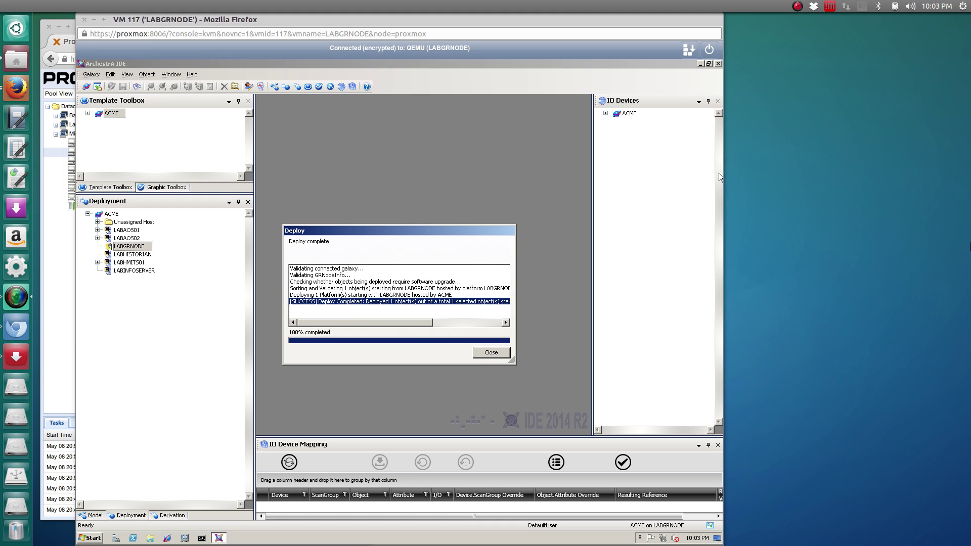
left_click(344, 232)
left_click_drag(344, 232, 346, 190)
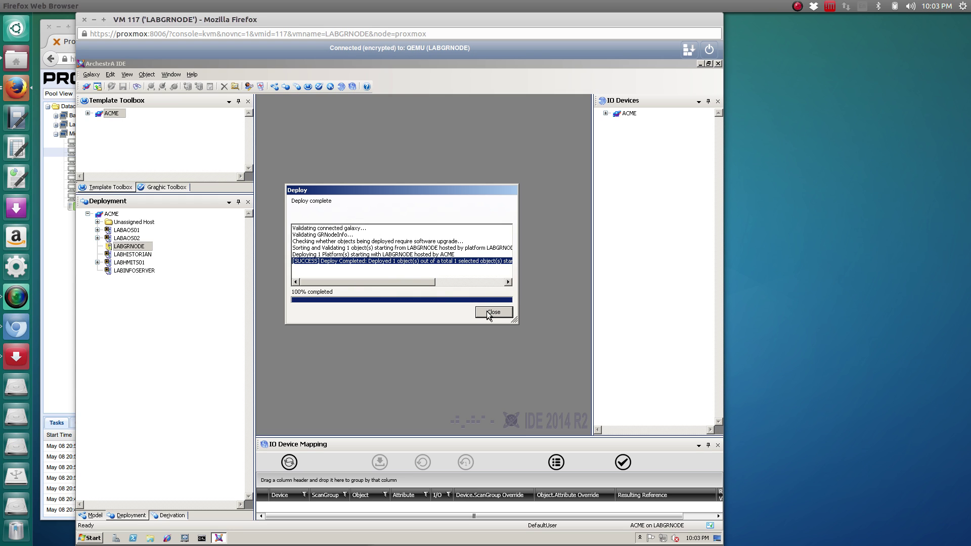
left_click(489, 313)
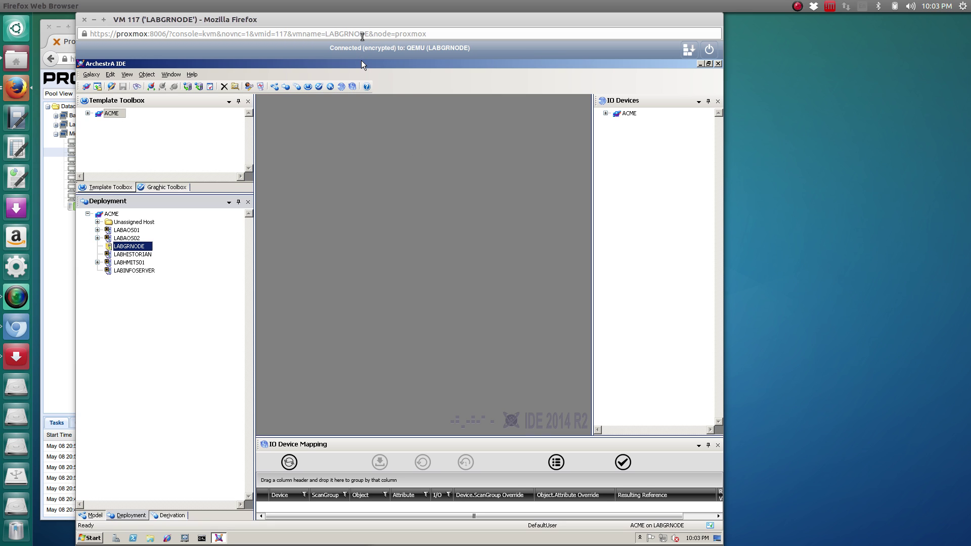
Minimize the ArchestrA IDE and close the LABGRNODE virtual machine's console window.
left_click_drag(361, 26, 361, 37)
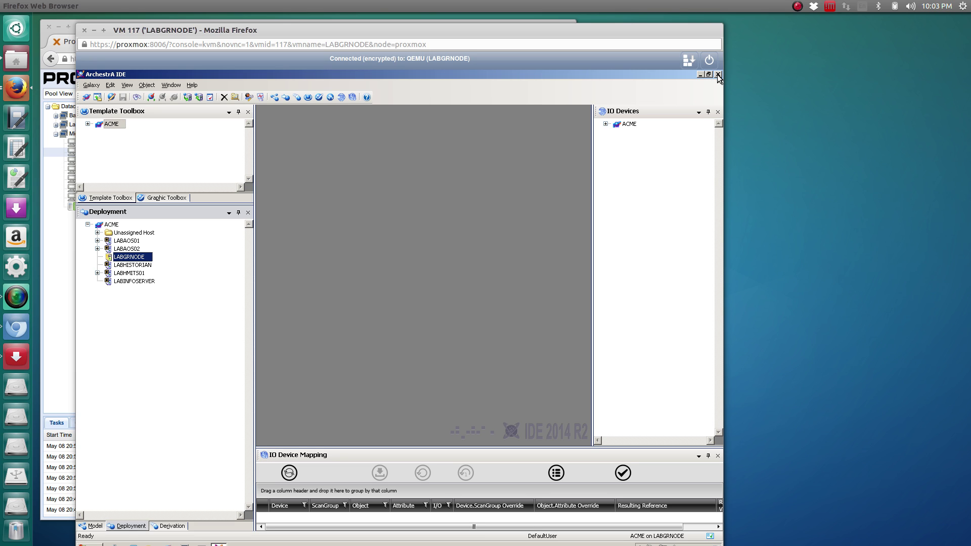
left_click(700, 74)
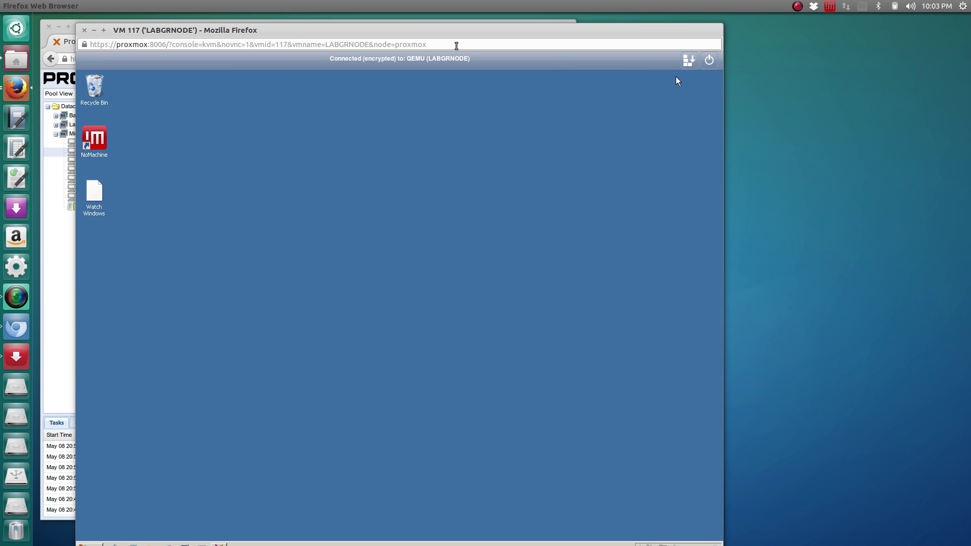
left_click(84, 30)
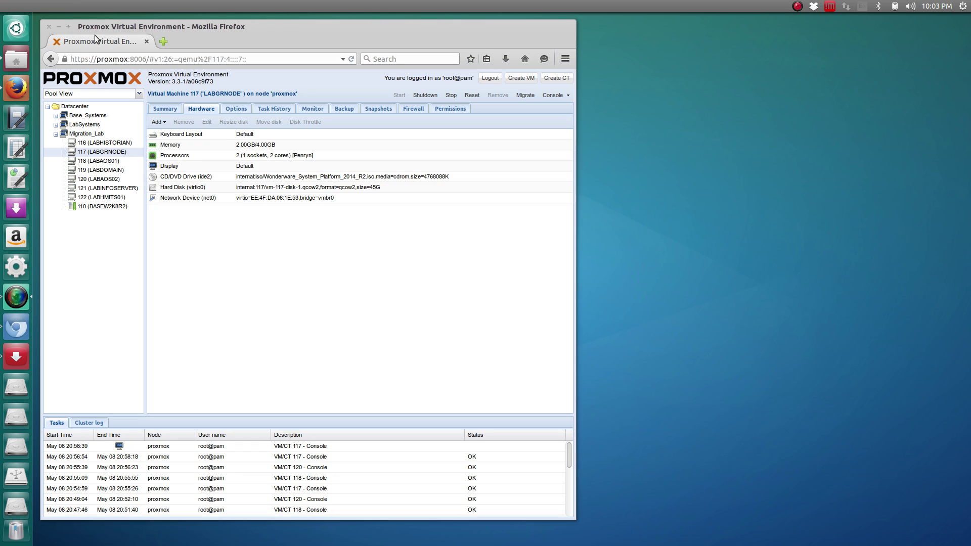
Open the console of virtual machine 120 (LABAOS02) from the Migration_Lab pool and reposition its window.
left_click(106, 181)
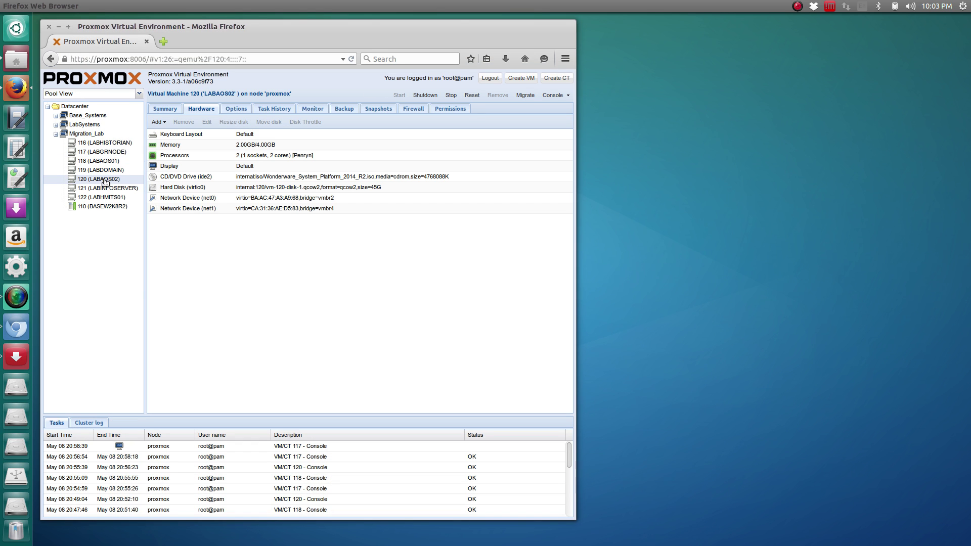
right_click(105, 181)
left_click(138, 283)
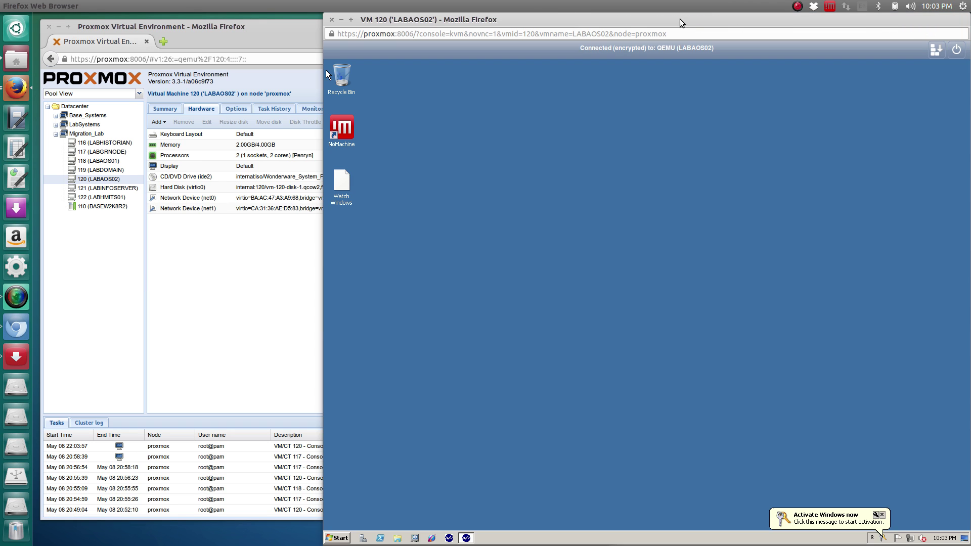
left_click_drag(680, 21, 418, 20)
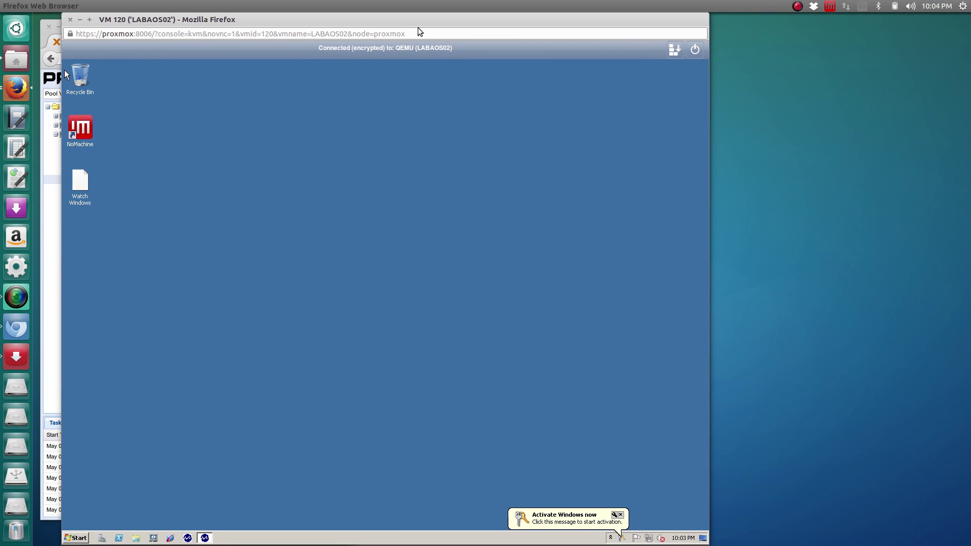
Run Setup from the Invensys CD drive (D:) as administrator on LABAOS02 and close the file browser.
left_click(136, 537)
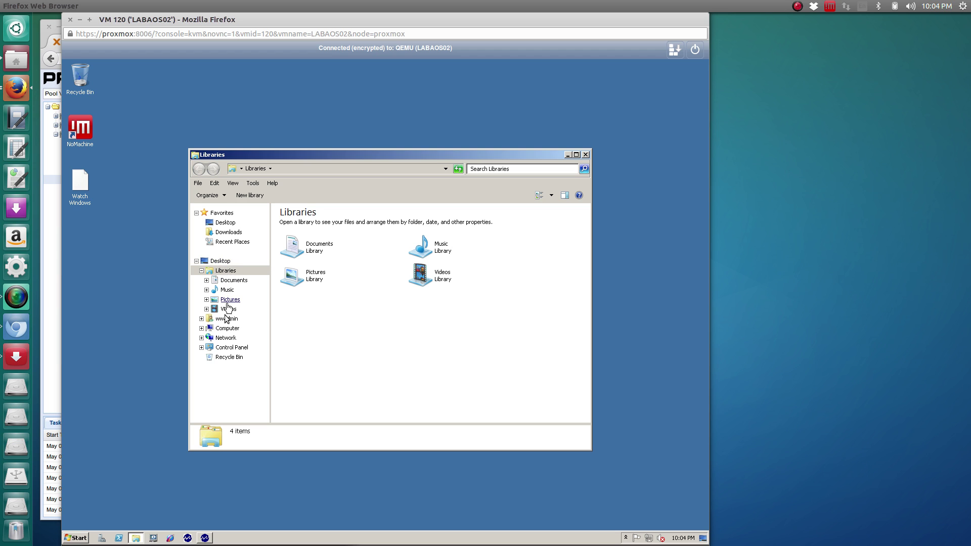
left_click(227, 328)
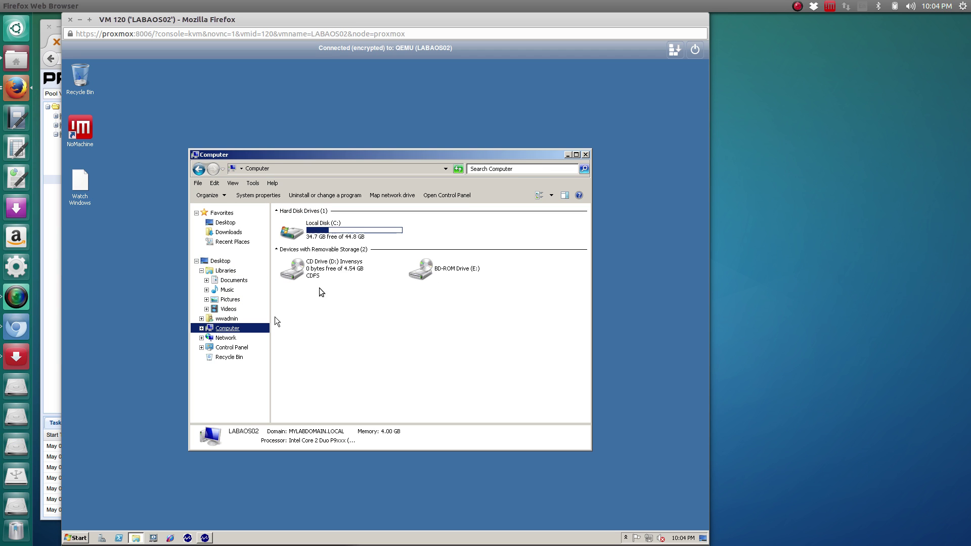
double_click(328, 271)
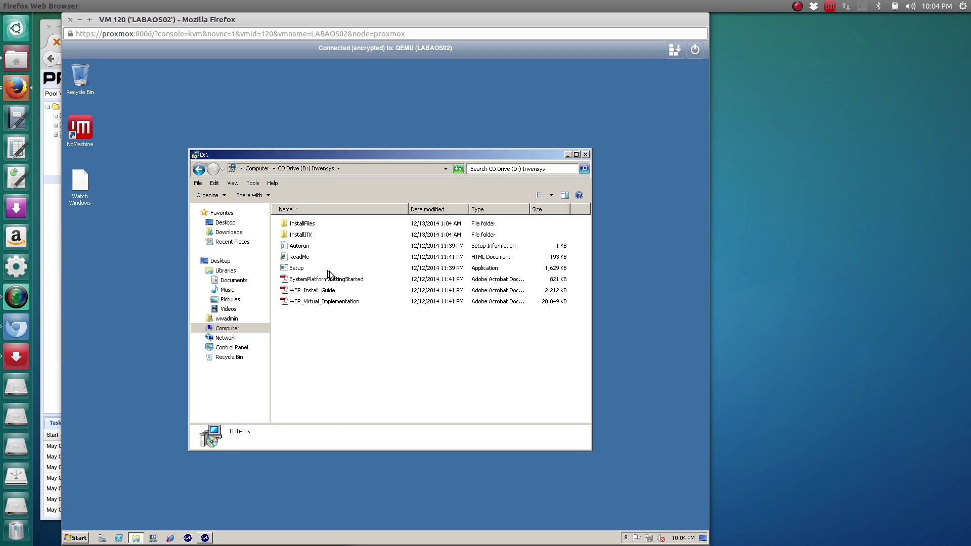
left_click(302, 271)
right_click(301, 271)
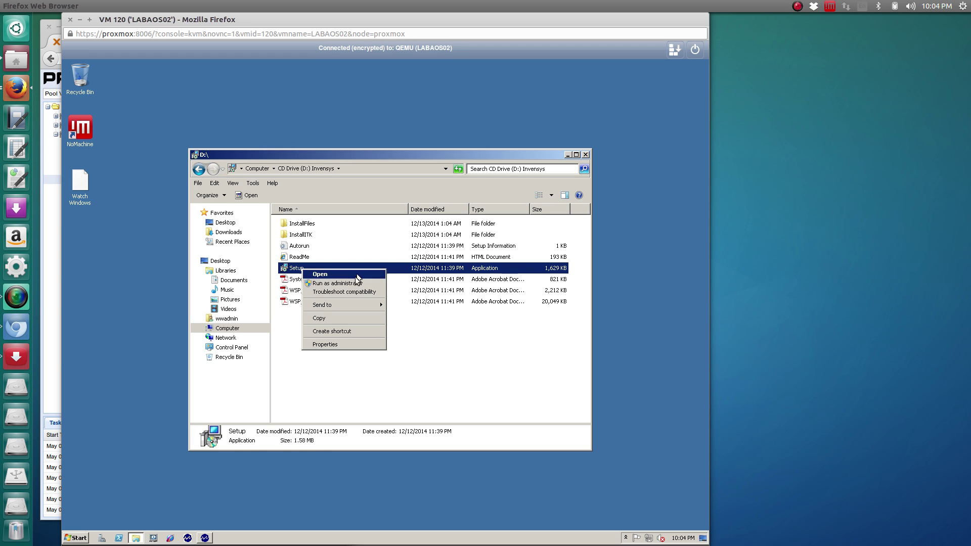
left_click(335, 283)
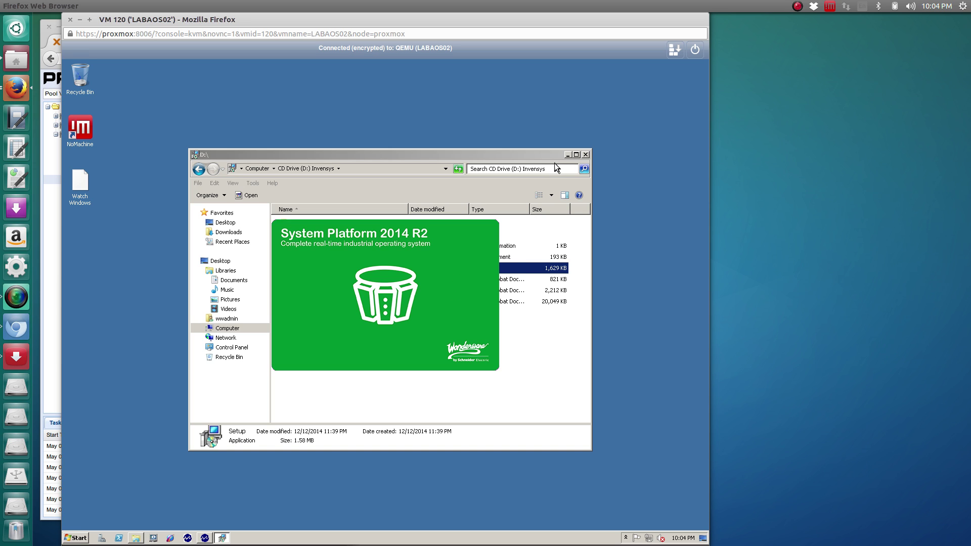
left_click(584, 155)
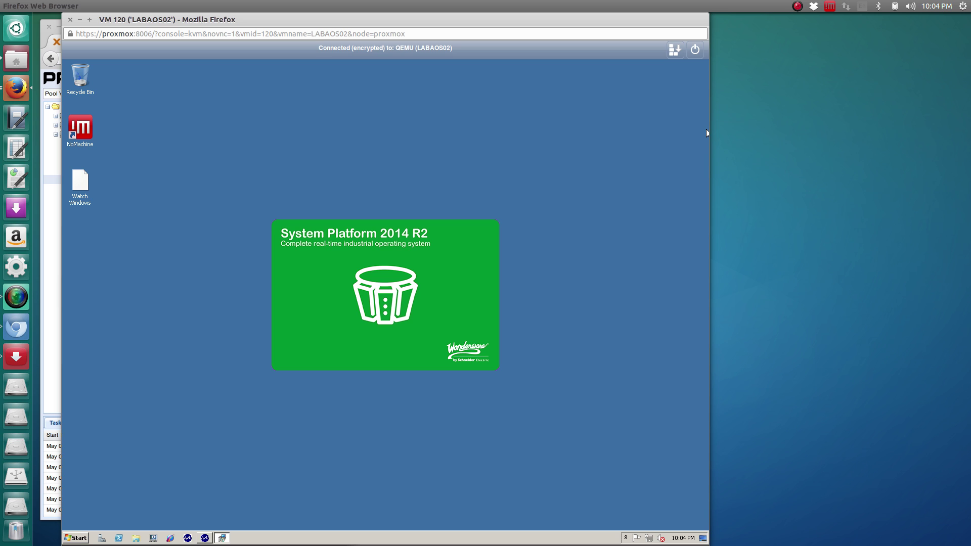
Agree to install Microsoft .NET Framework 4.5.1 and restart the computer once the prerequisite is installed.
left_click(425, 245)
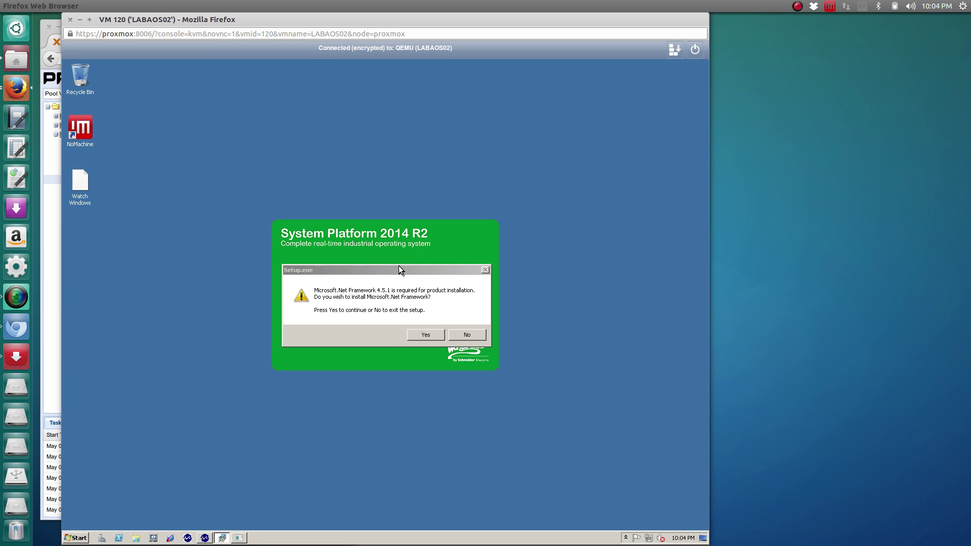
left_click_drag(397, 267, 397, 251)
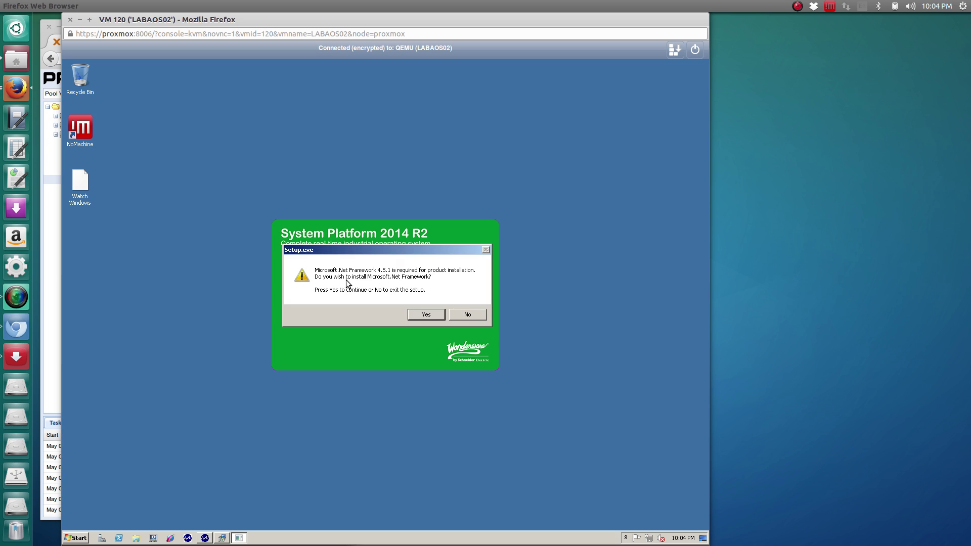
left_click(425, 314)
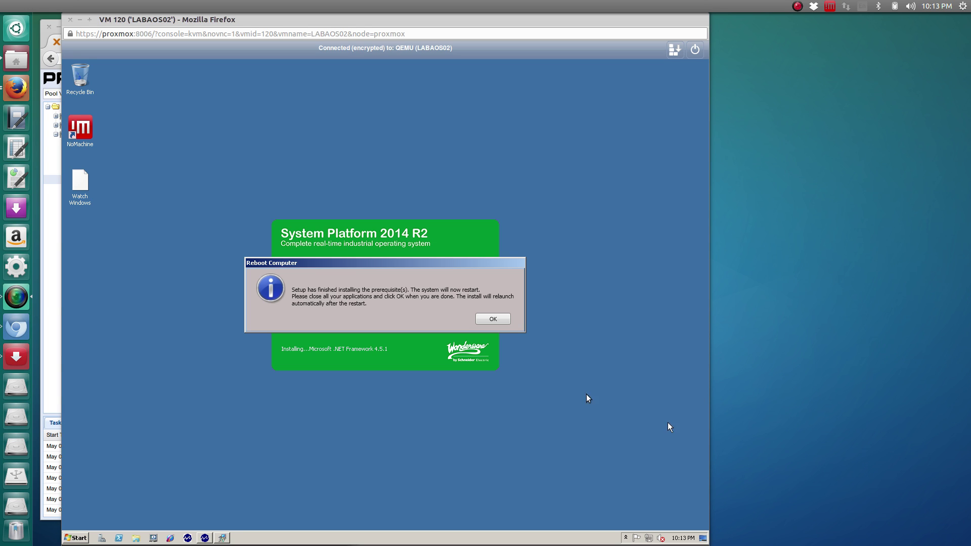
left_click(414, 277)
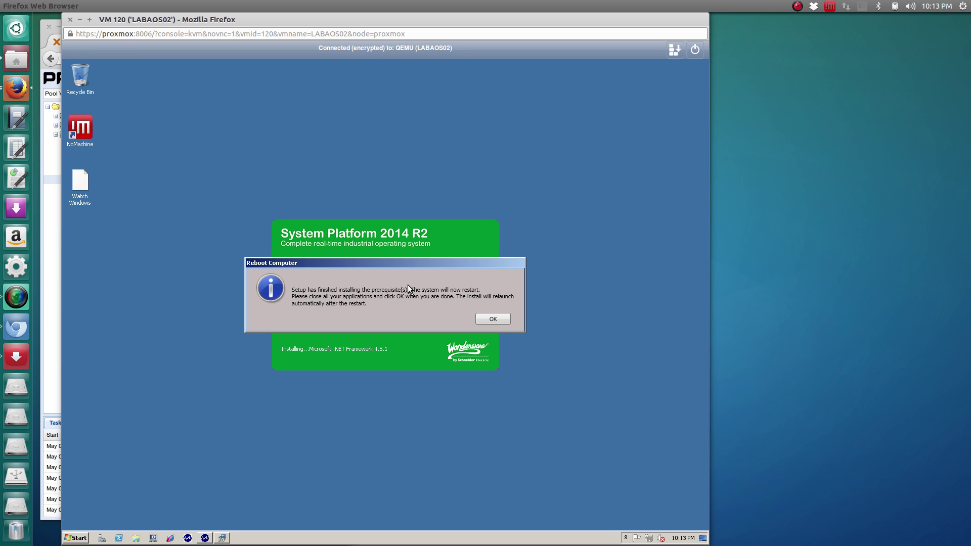
left_click(493, 320)
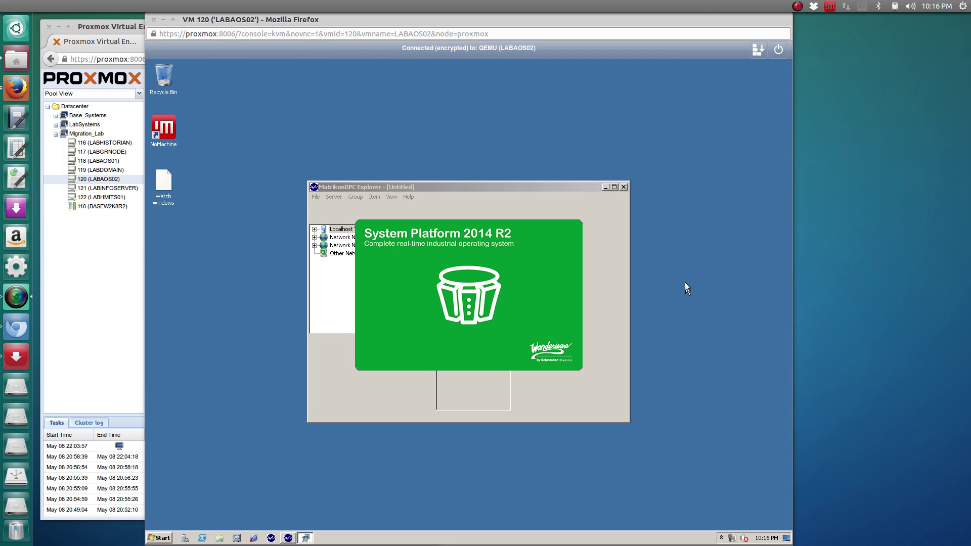
Minimize both MatrikonOPC Explorer windows that cover the desktop behind the relaunched setup.
left_click(606, 187)
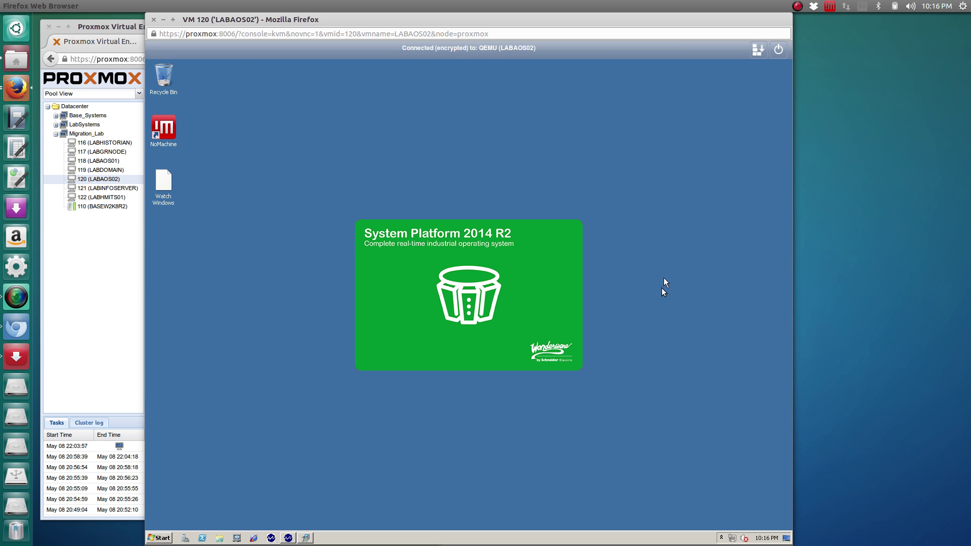
left_click(305, 538)
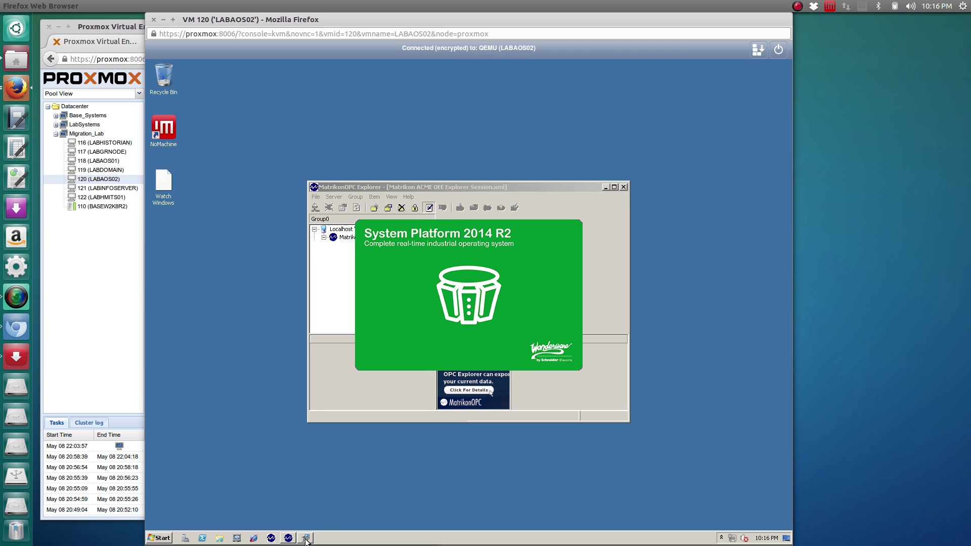
left_click(605, 187)
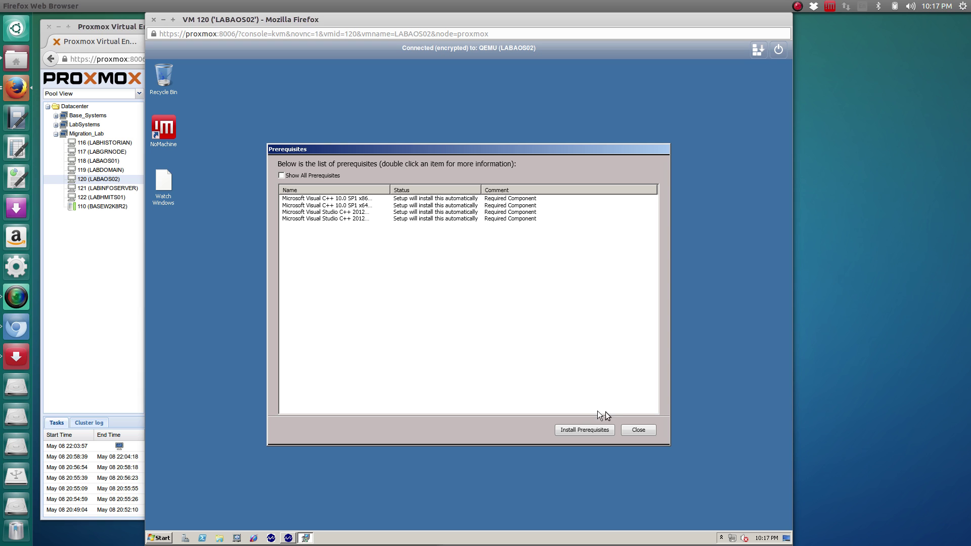
Install the required Visual C++ prerequisites and continue the Application Server upgrade past the deployment status warning to the component list.
left_click(574, 429)
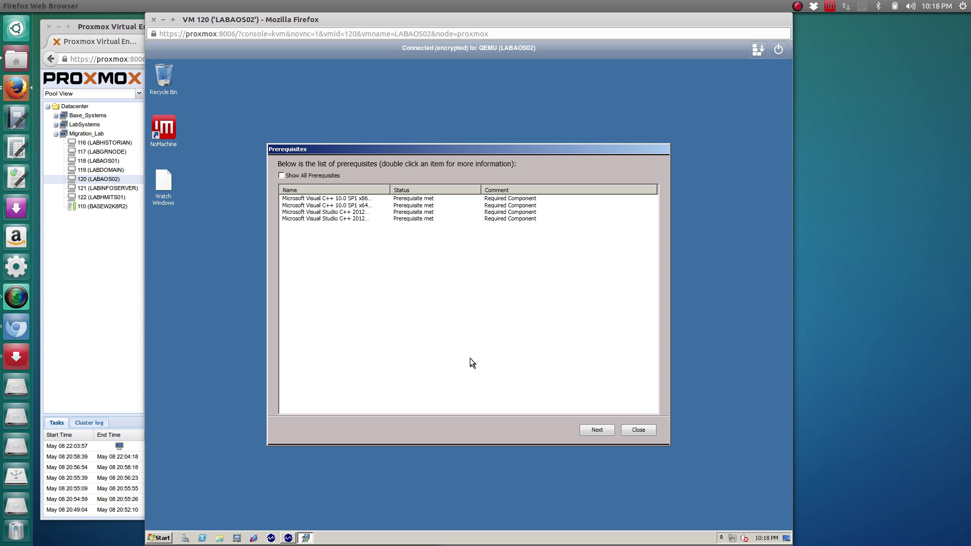
left_click(597, 430)
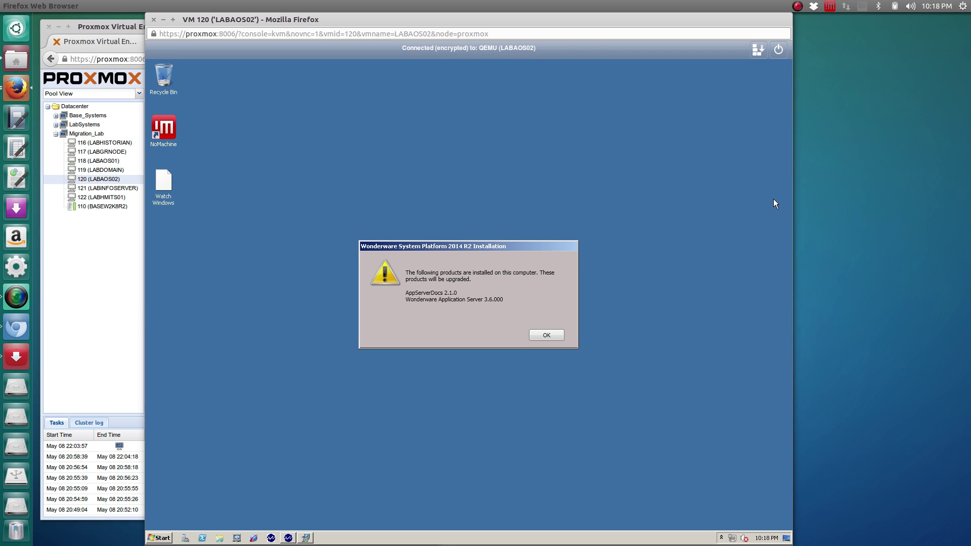
left_click(541, 335)
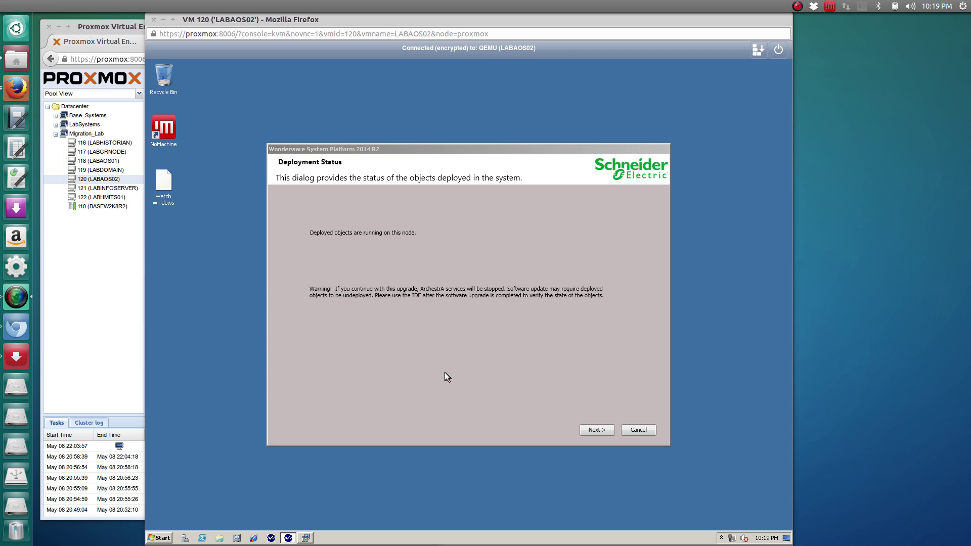
left_click(602, 384)
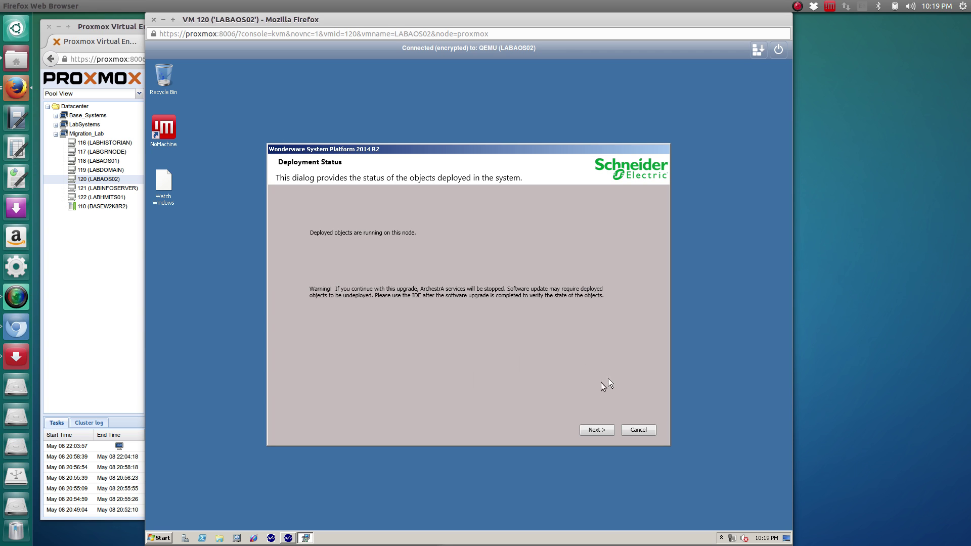
left_click(596, 430)
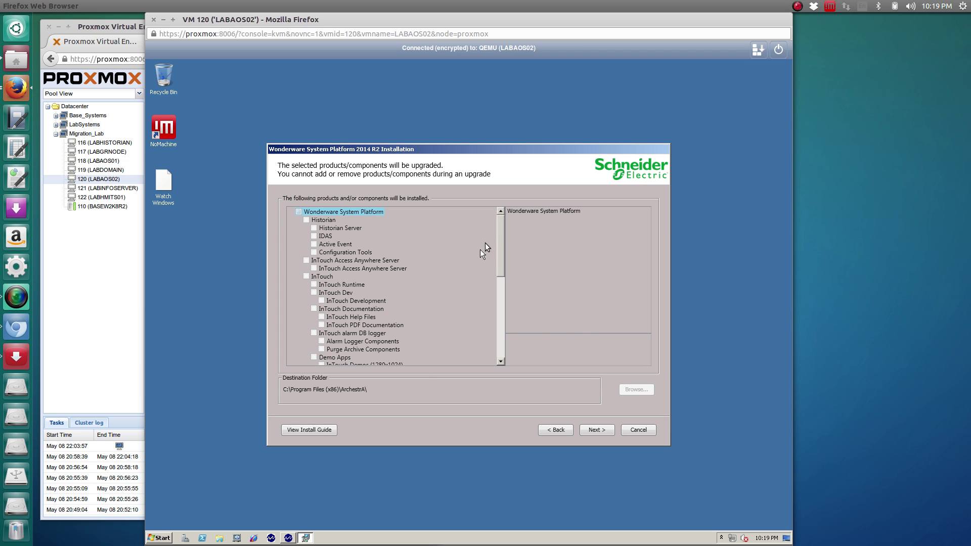
Accept the component list, install the missing Safenet Sentinel prerequisite and continue to the upgrade summary.
left_click_drag(499, 238, 509, 332)
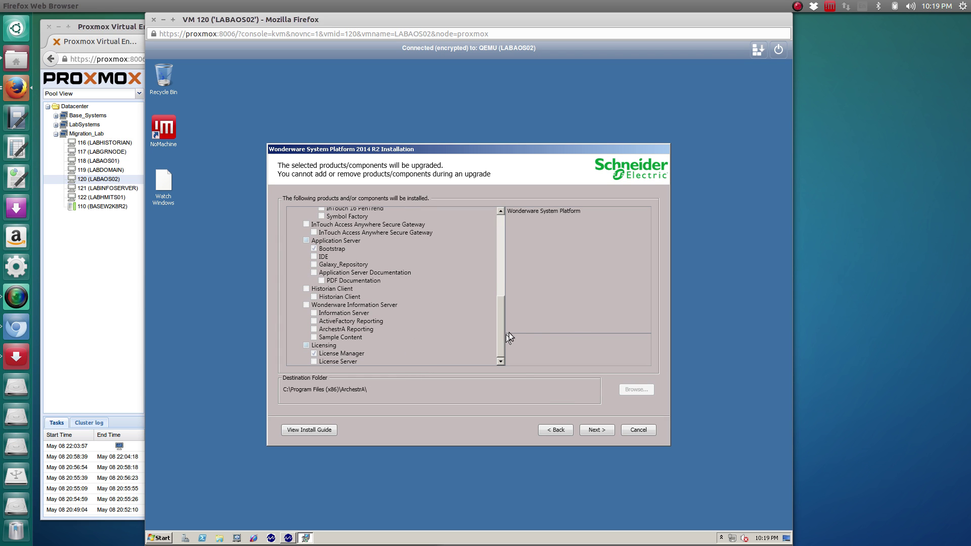
left_click(599, 429)
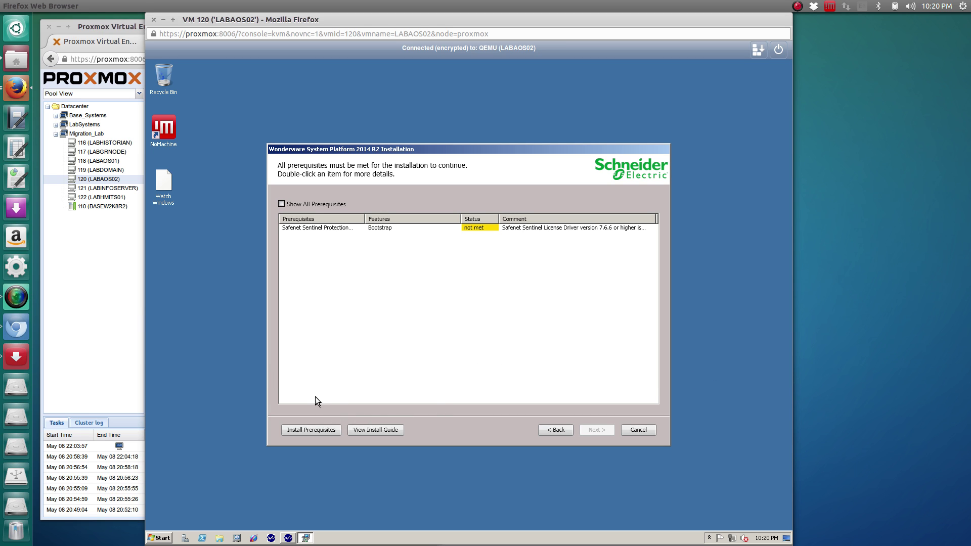
left_click(302, 430)
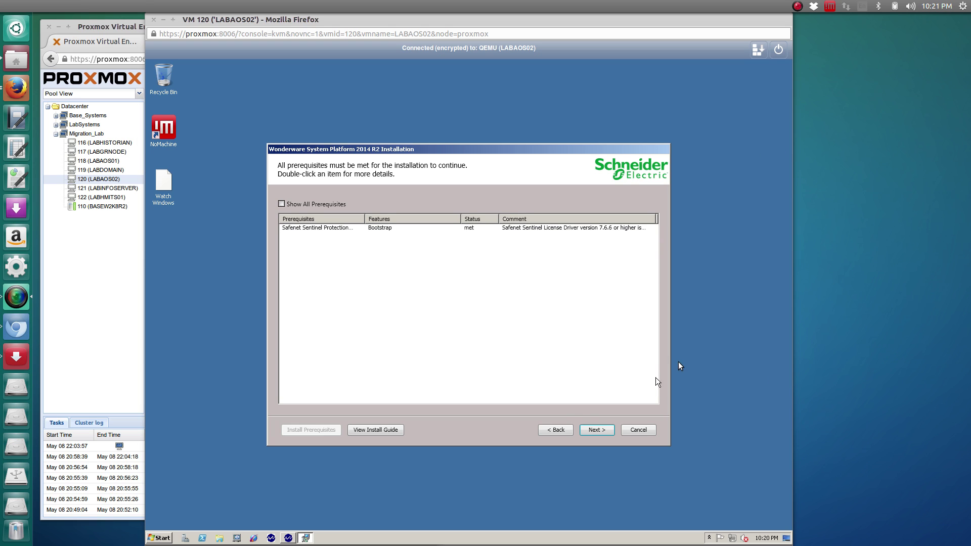
left_click(584, 364)
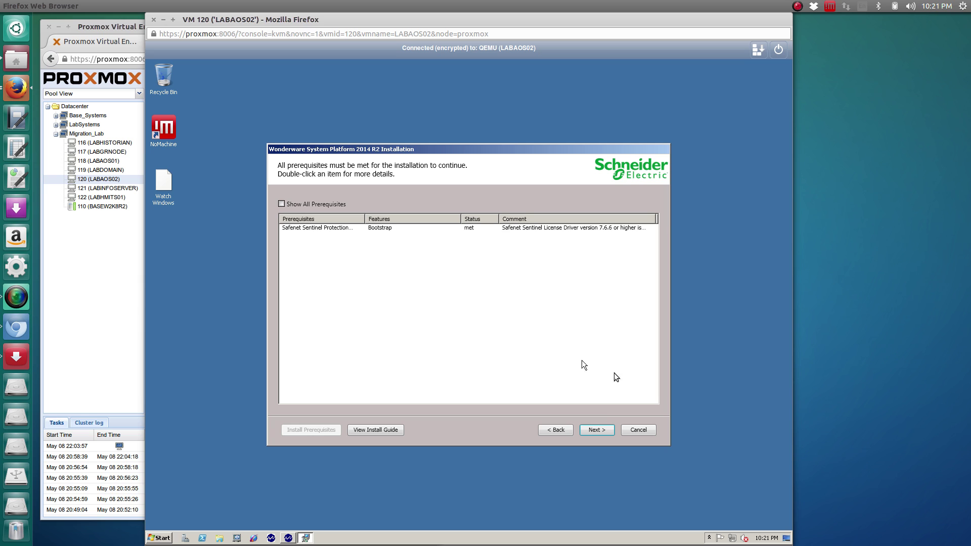
left_click(599, 427)
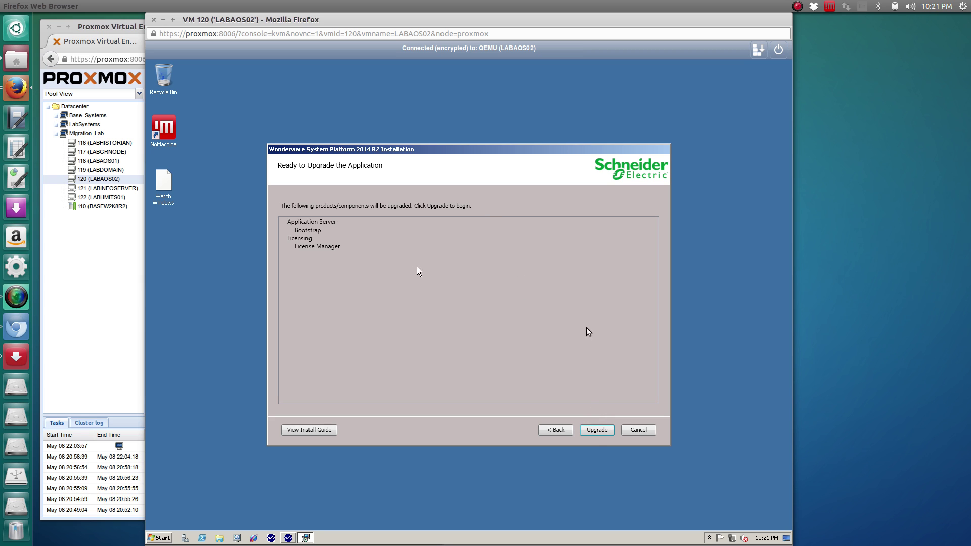
Upgrade Bootstrap and License Manager on LABAOS02, finish the installation and restart the computer immediately.
left_click(595, 430)
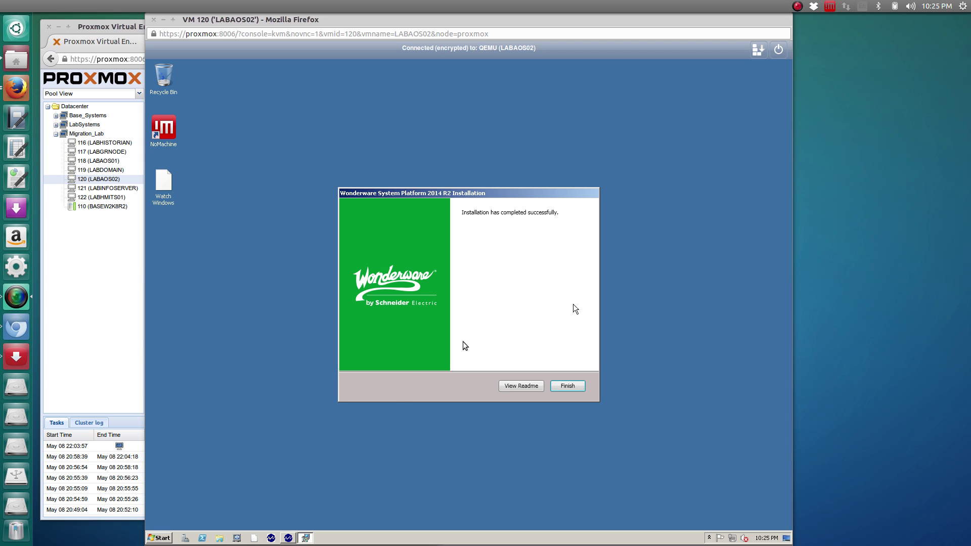
left_click(411, 388)
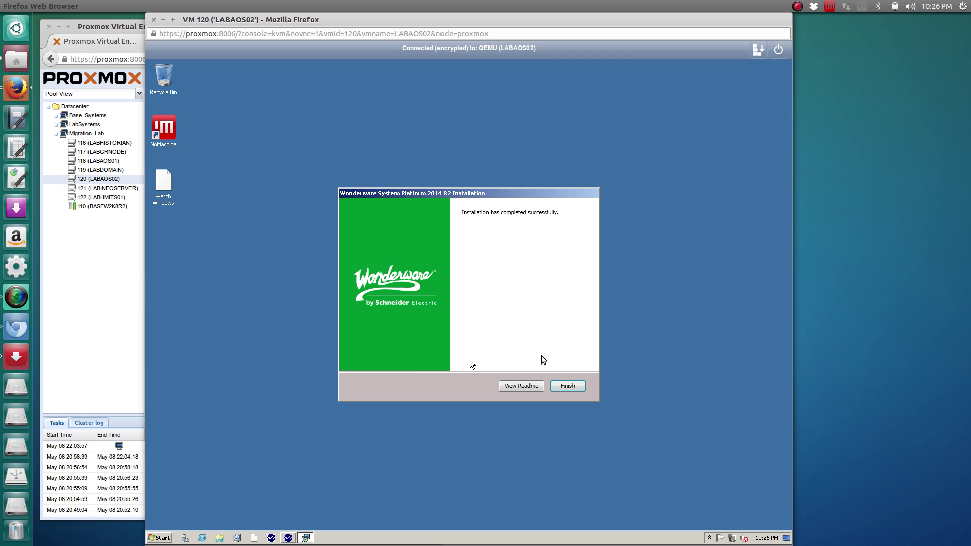
left_click(566, 387)
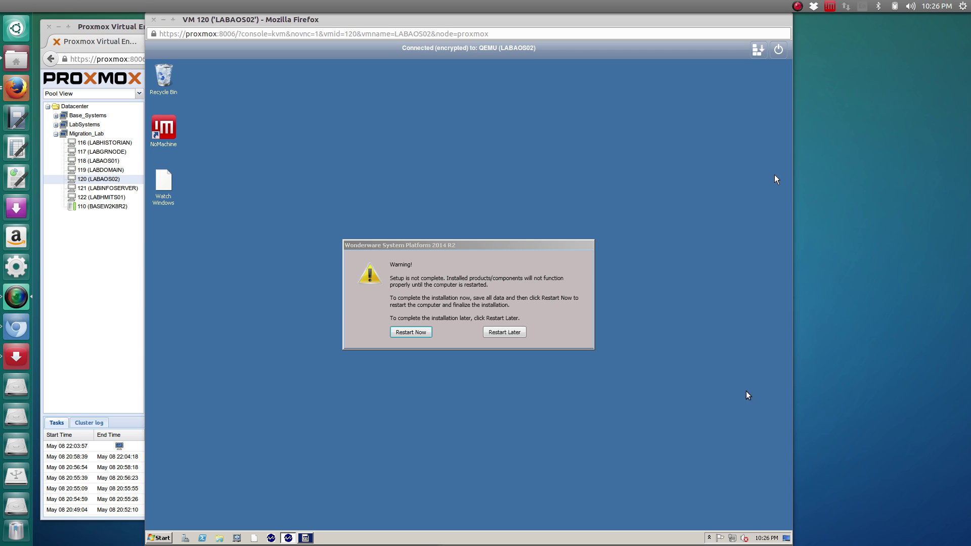
left_click(570, 259)
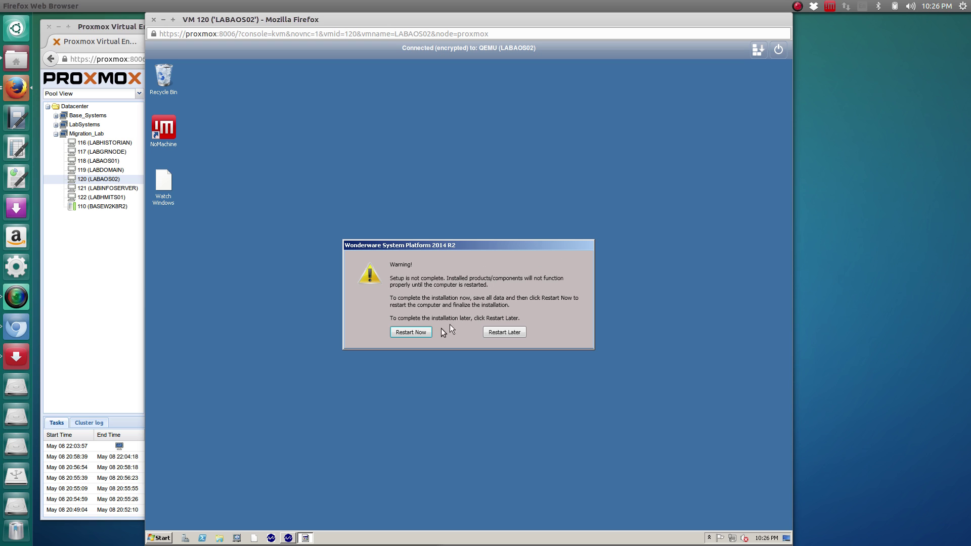
left_click(407, 332)
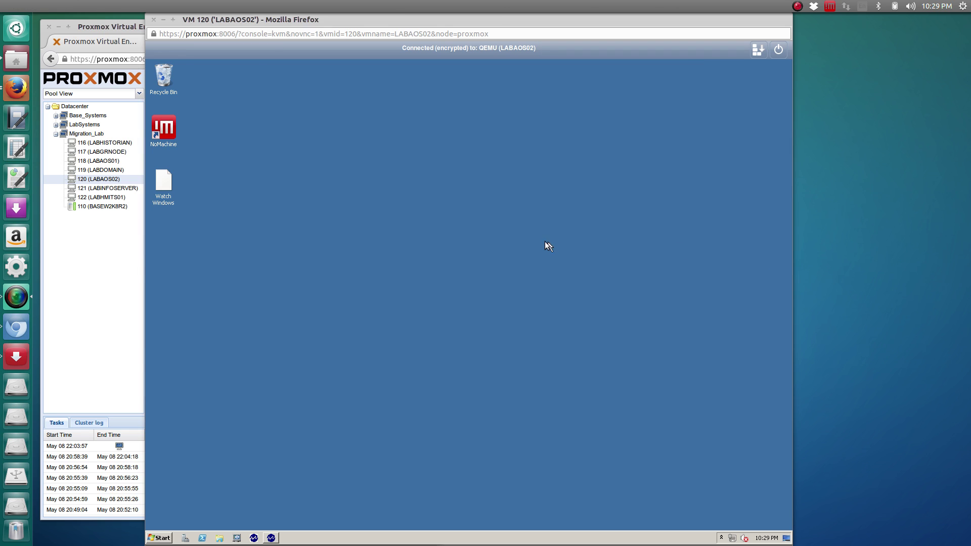
left_click(469, 247)
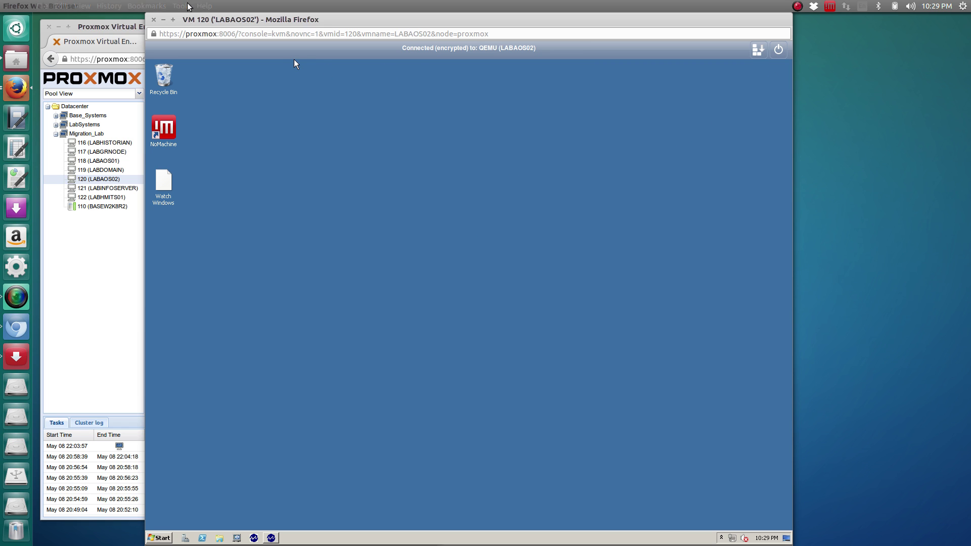
Close the LABAOS02 console, open the console of VM 117 (LABGRNODE) and bring up its ArchestrA IDE window.
left_click(154, 20)
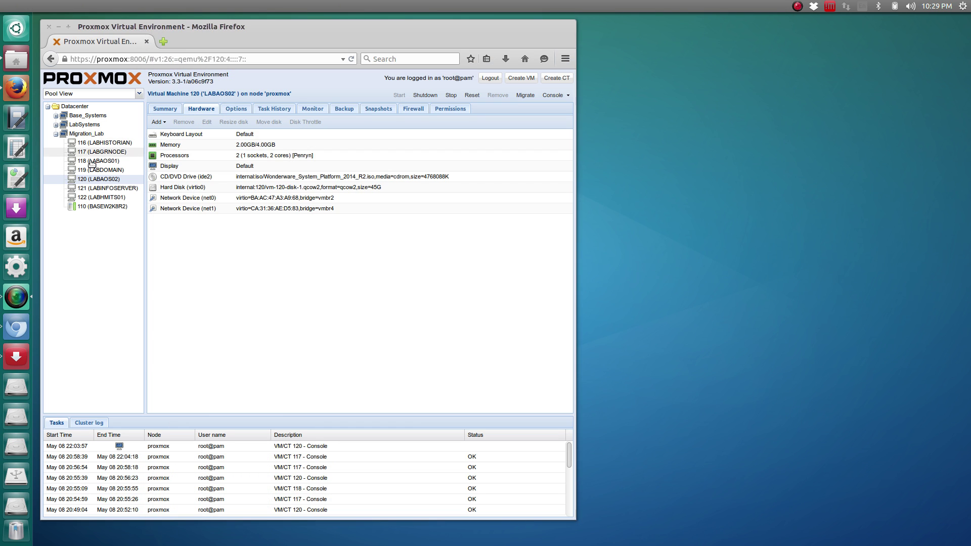
left_click(107, 154)
right_click(105, 155)
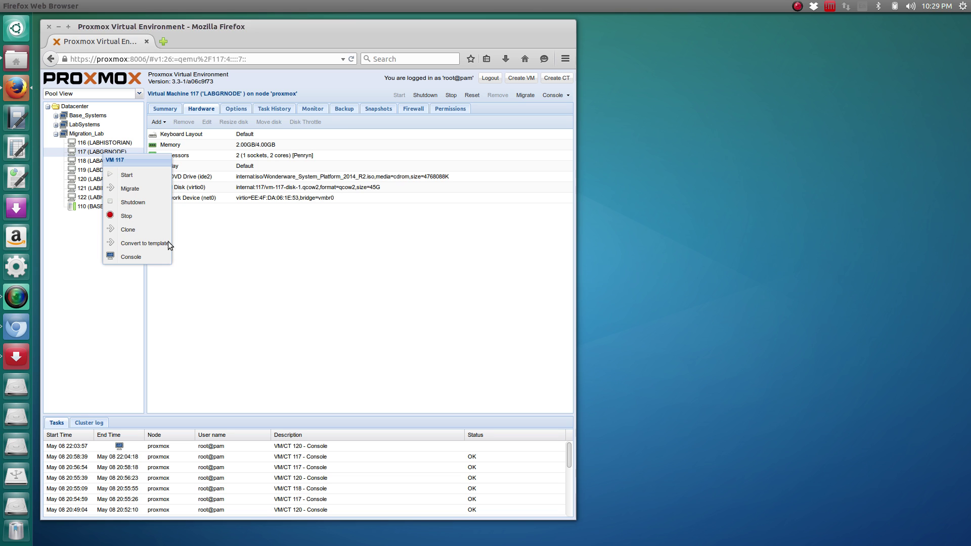
left_click(144, 257)
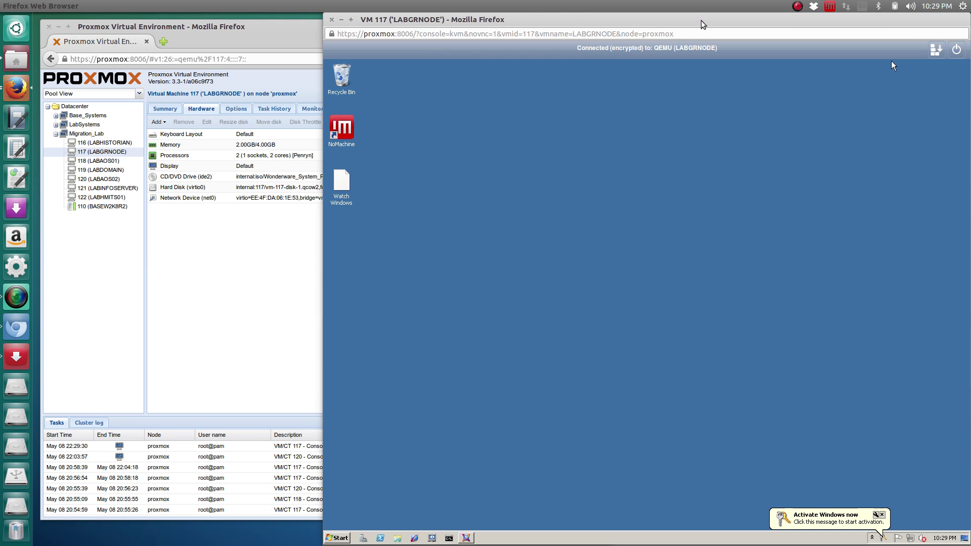
left_click_drag(700, 19, 454, 16)
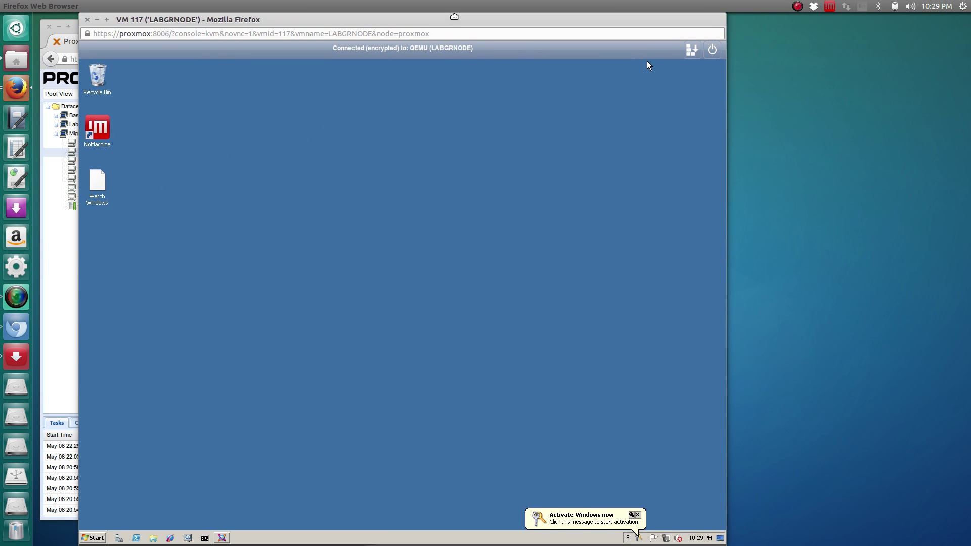
left_click(222, 537)
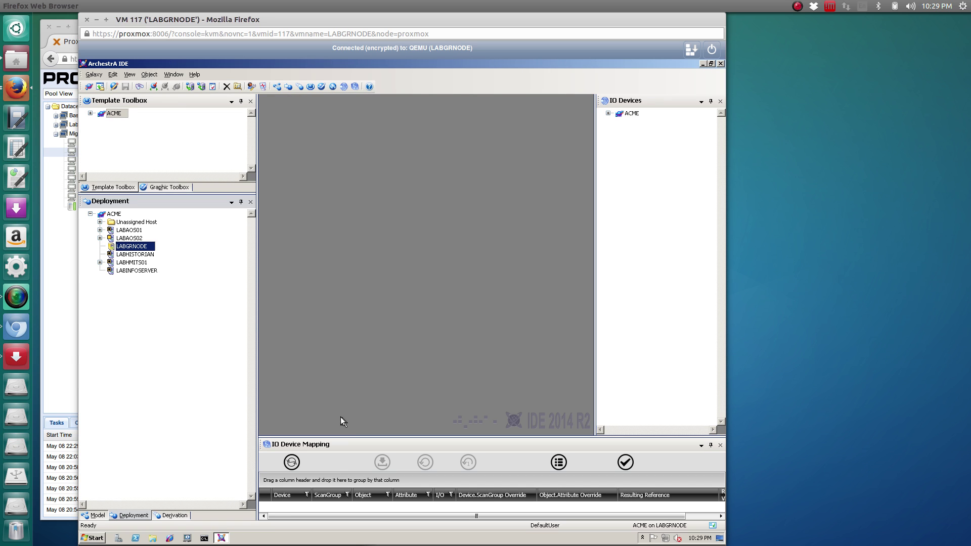
Deploy the LABAOS02 platform with its hosted objects from the ACME galaxy and close the deployment report when it completes.
left_click(130, 238)
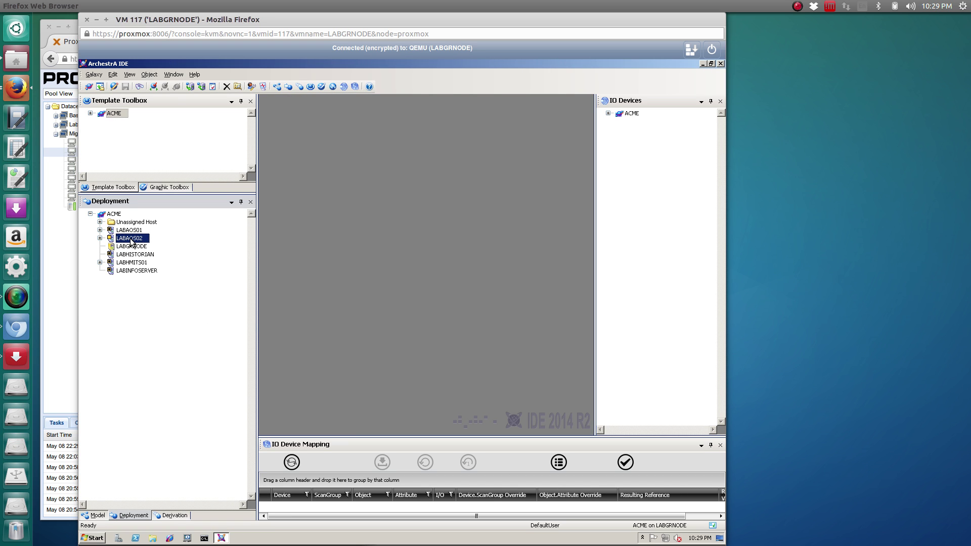
right_click(130, 241)
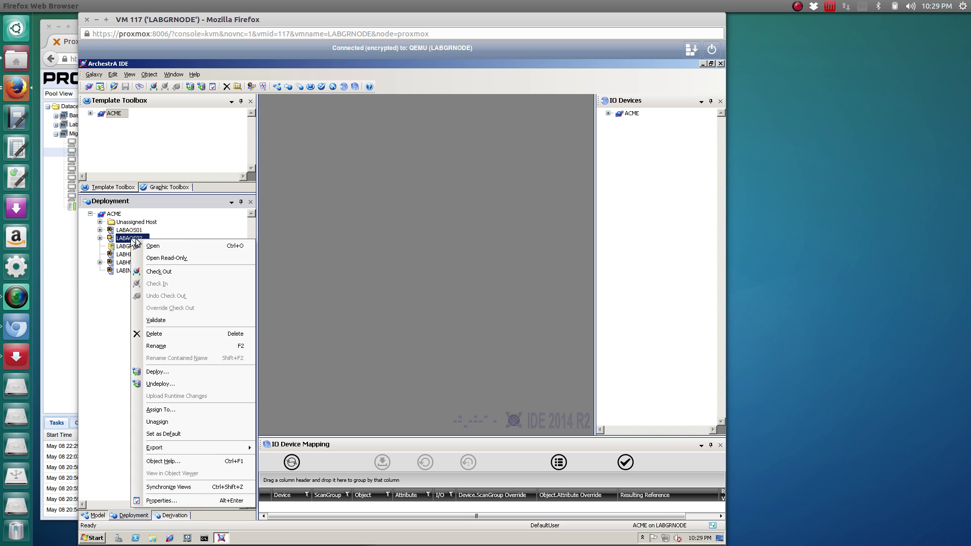
left_click(165, 372)
left_click(451, 370)
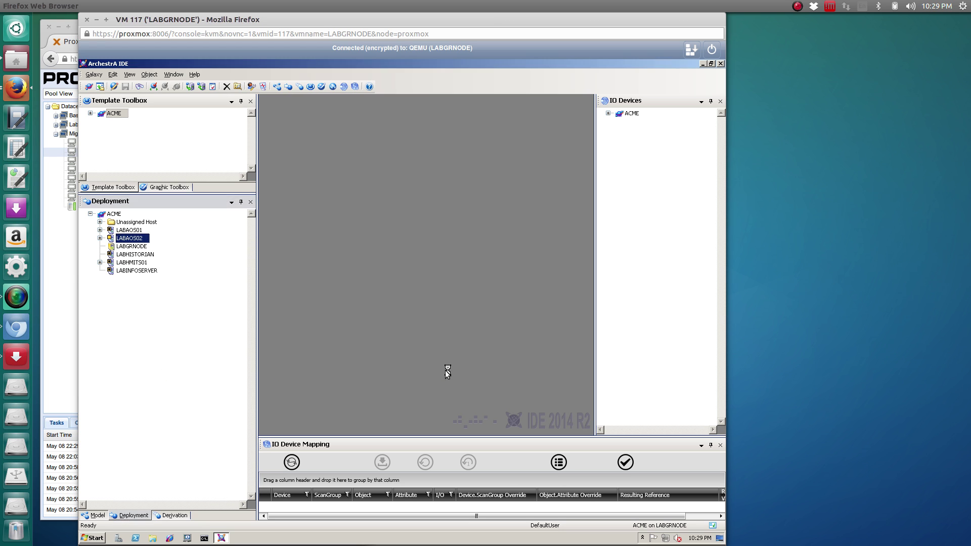
left_click(439, 334)
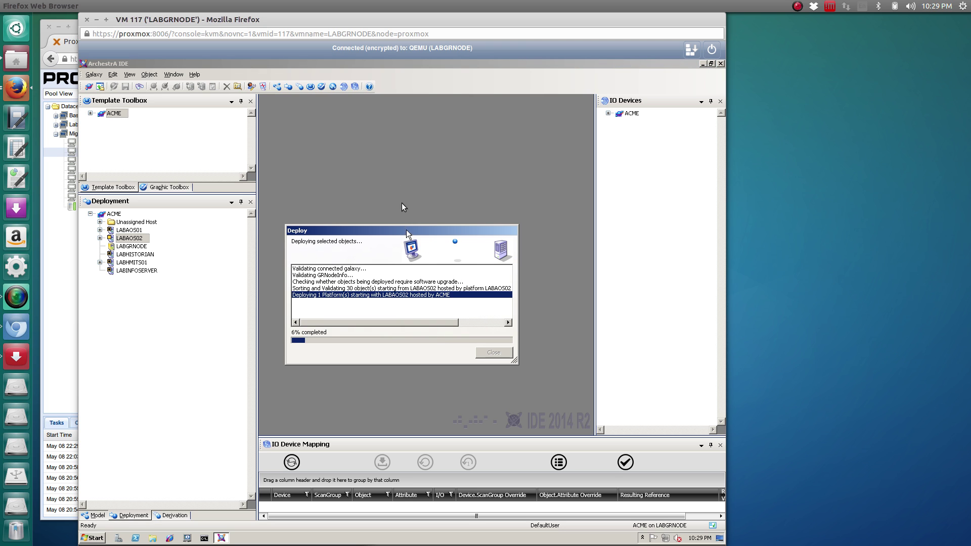
left_click_drag(399, 174, 401, 173)
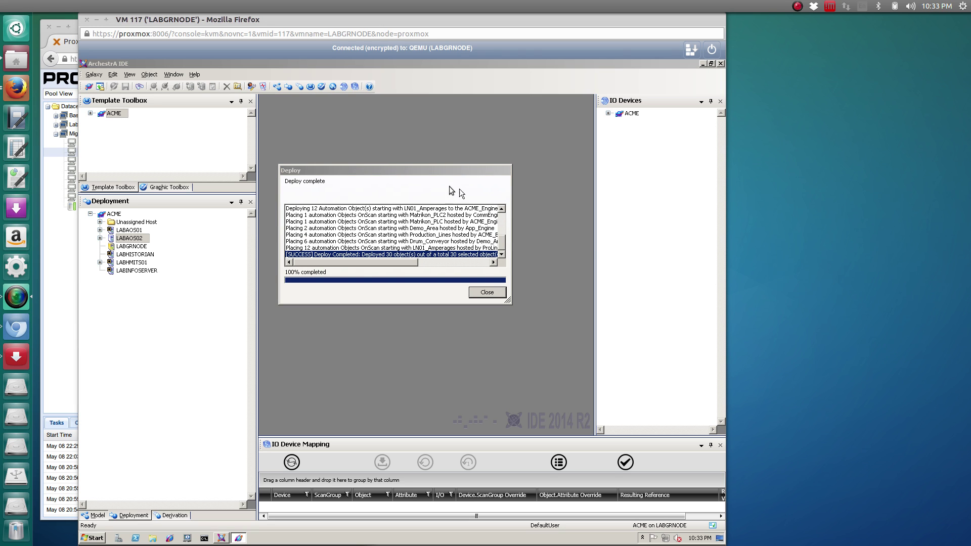
left_click(429, 171)
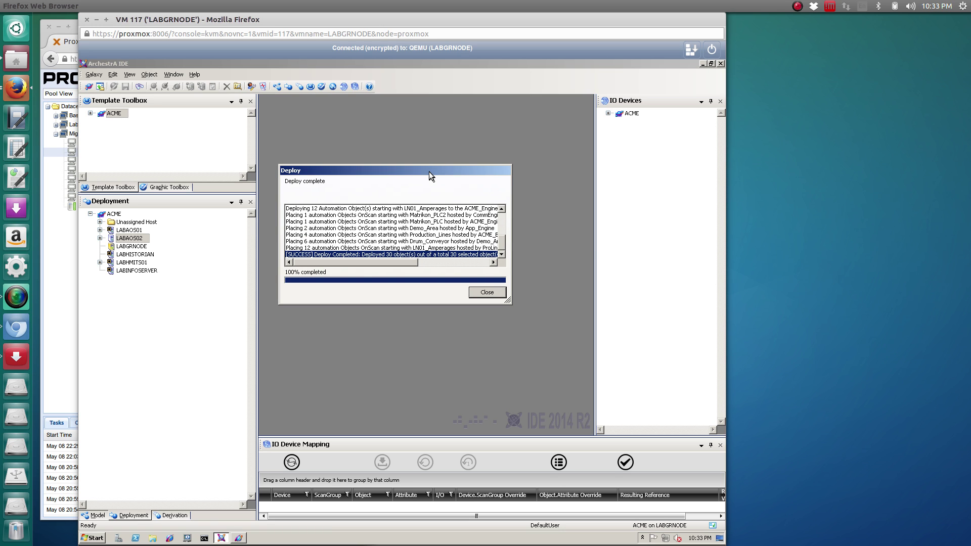
left_click(485, 292)
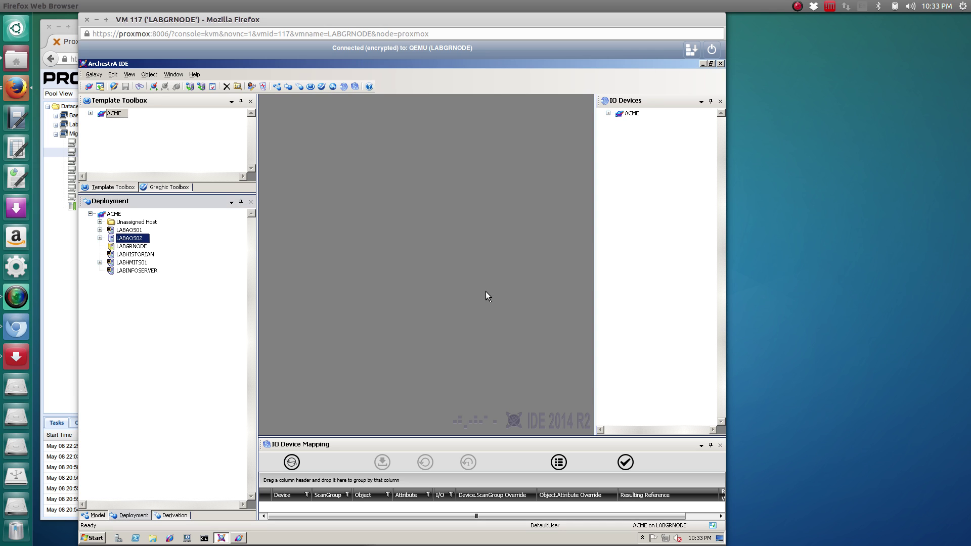
Check the host and redundancy attributes of ACME_Engine in the Object Viewer's Redundancy watch list, then minimize the viewer.
left_click(238, 538)
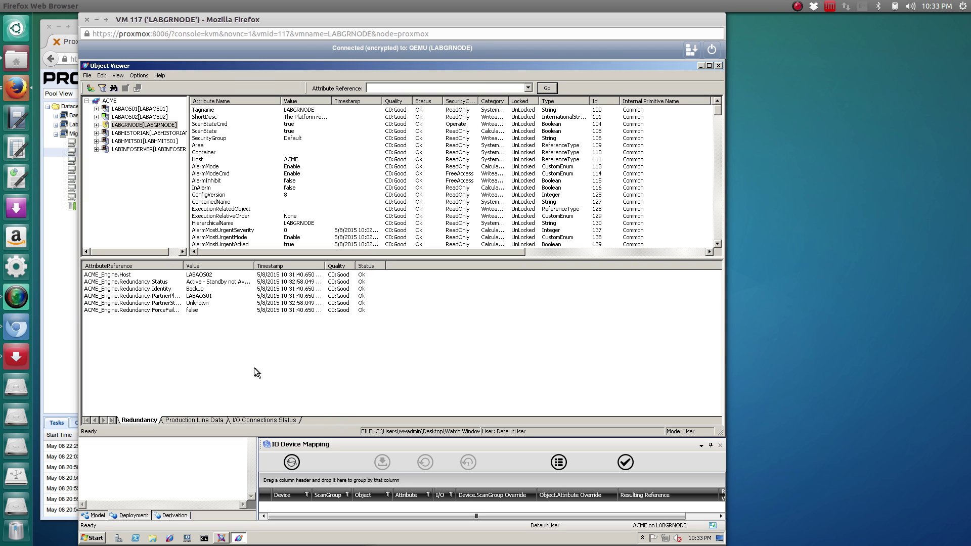
left_click(197, 276)
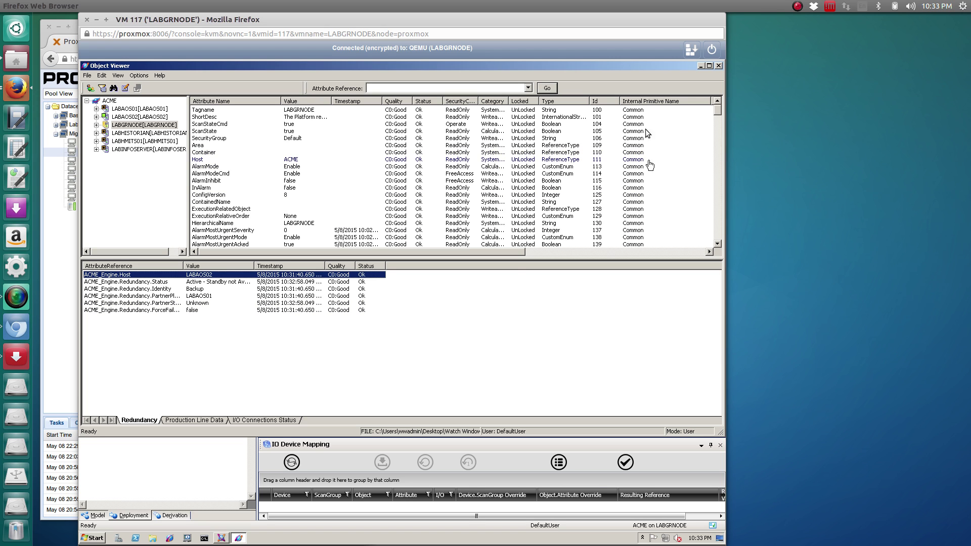
left_click(700, 65)
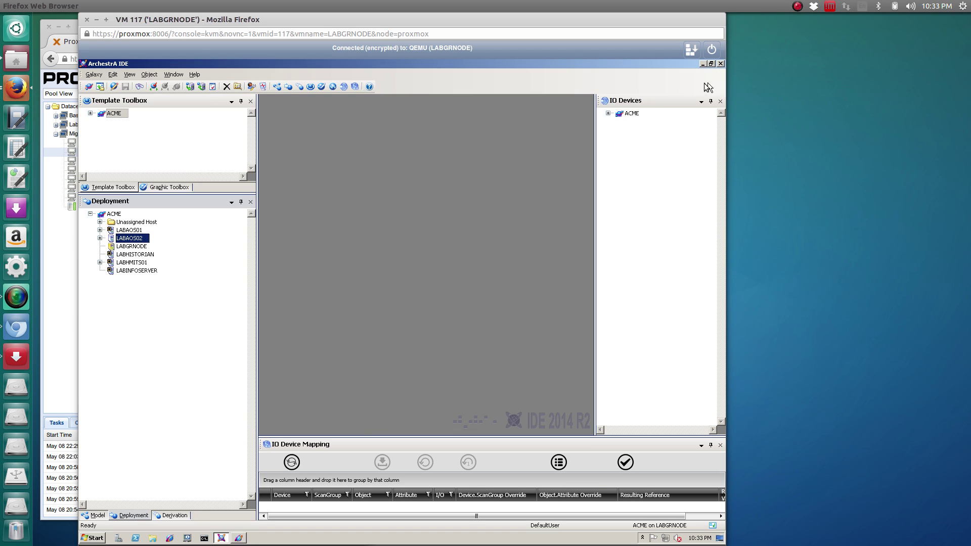
Close the LABGRNODE console and open the console of VM 118 (LABAOS01), moving its window fully into view.
left_click(87, 19)
left_click(109, 161)
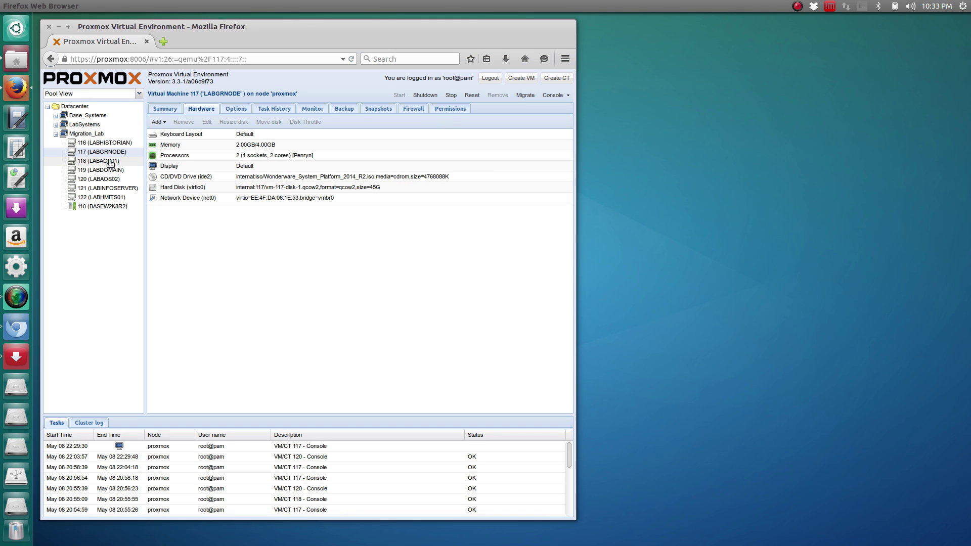
right_click(110, 162)
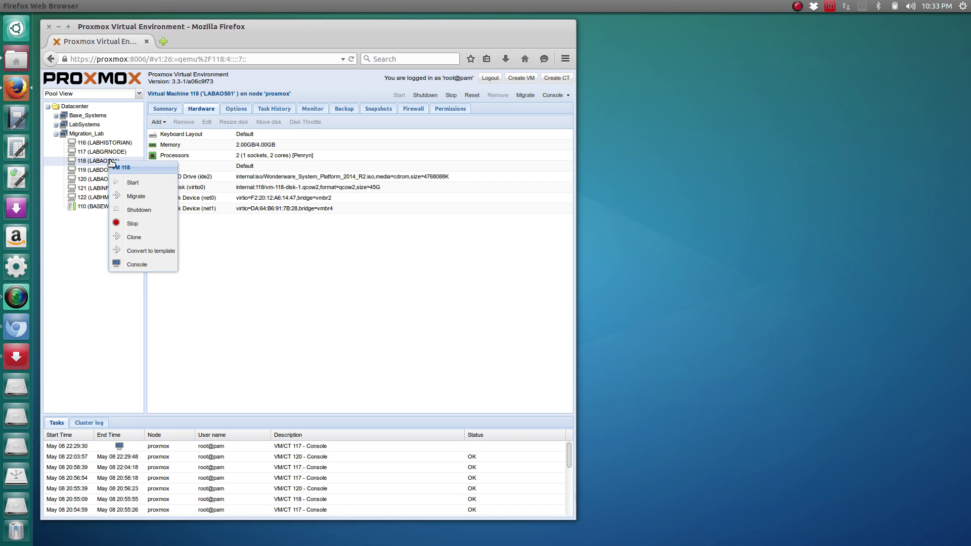
left_click(129, 263)
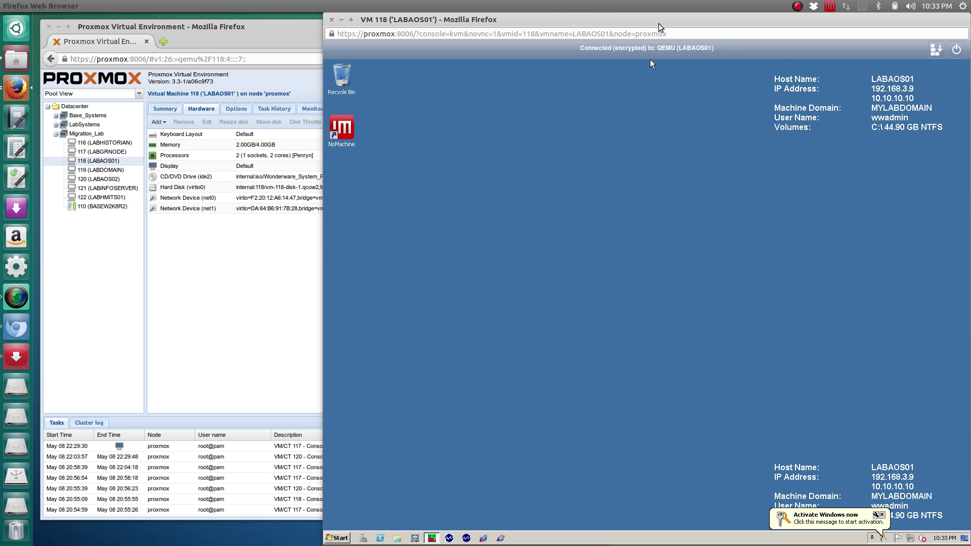
left_click_drag(659, 26, 422, 26)
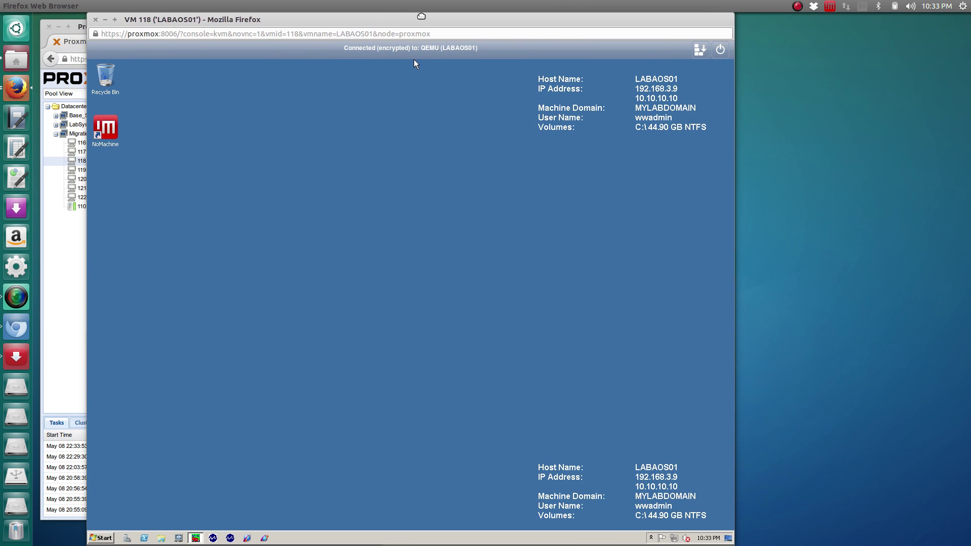
Run Setup from the Invensys CD drive (D:) as administrator on LABAOS01 and close the file browser.
left_click(162, 538)
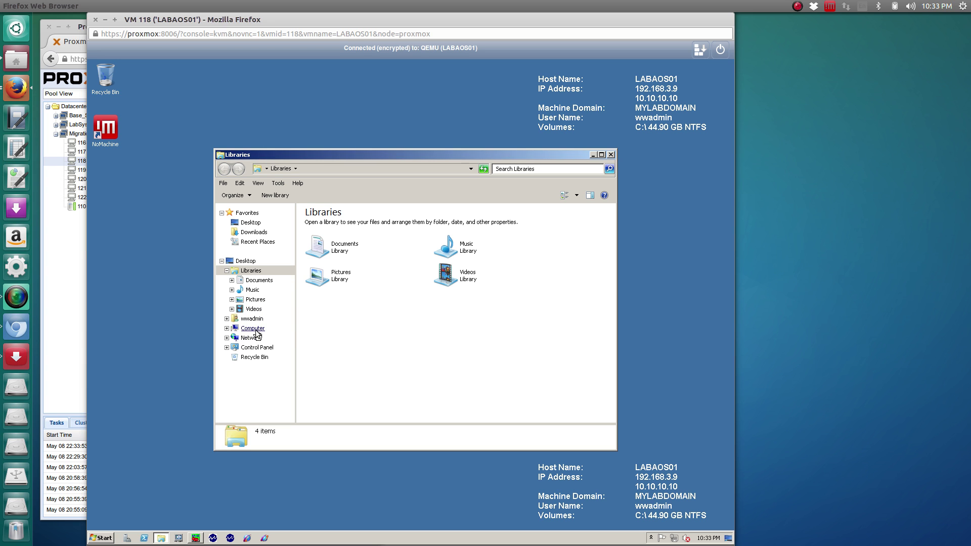
left_click(252, 328)
double_click(348, 271)
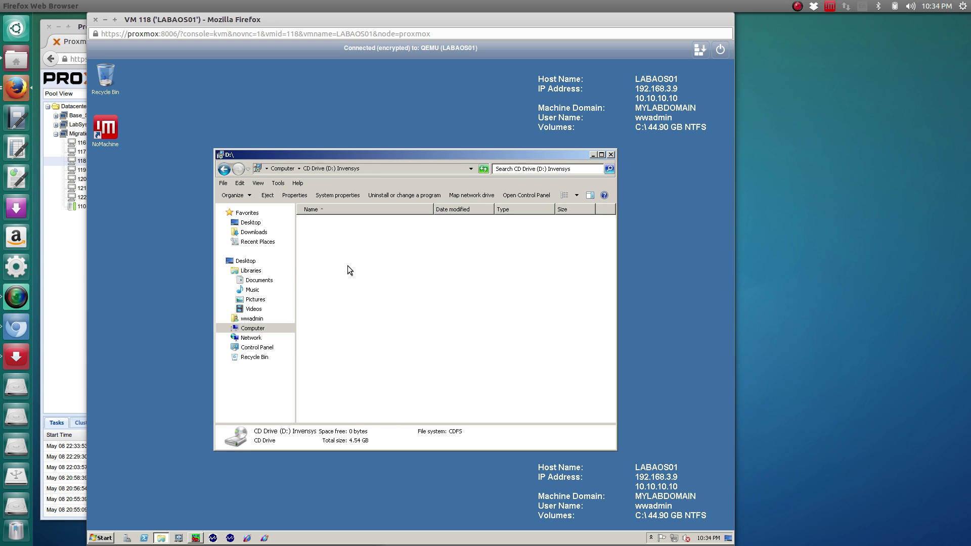
left_click(320, 268)
right_click(321, 268)
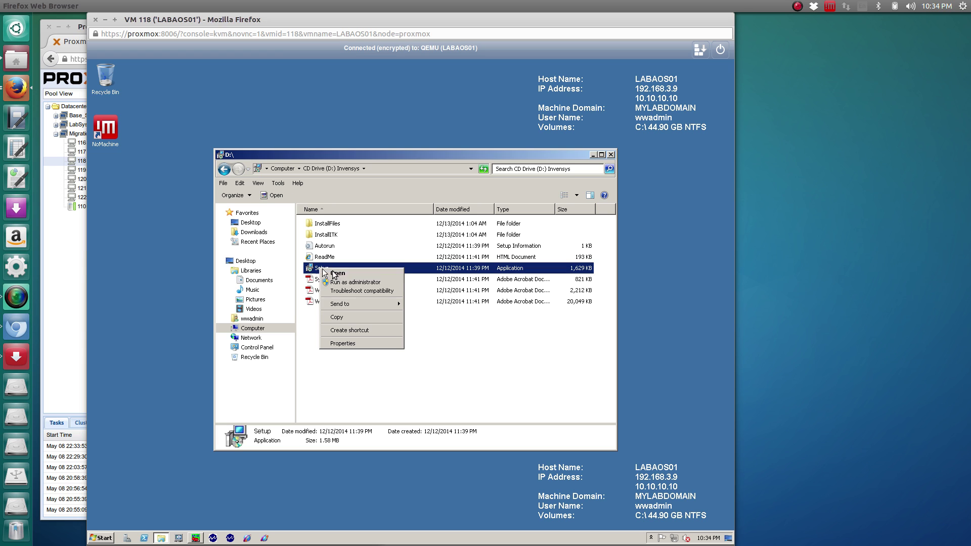
left_click(352, 282)
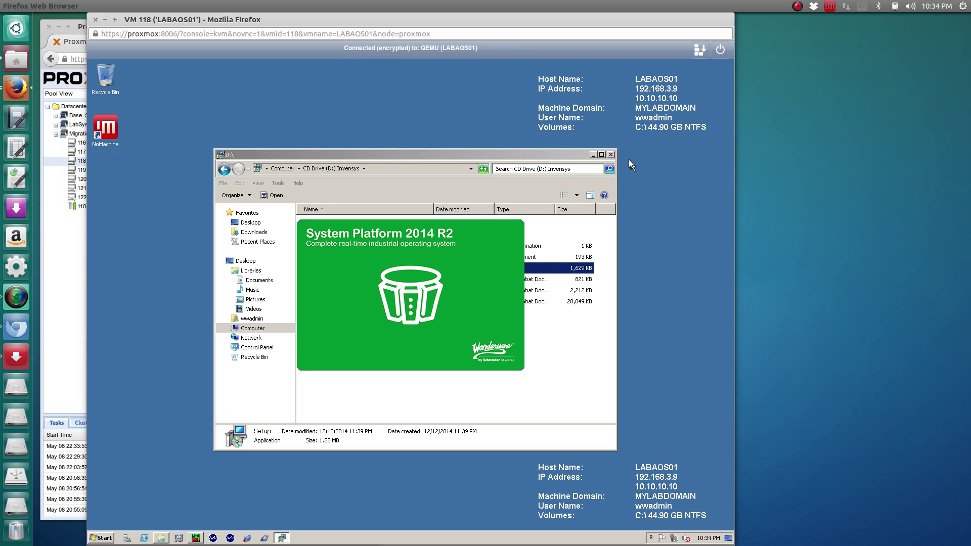
left_click(610, 153)
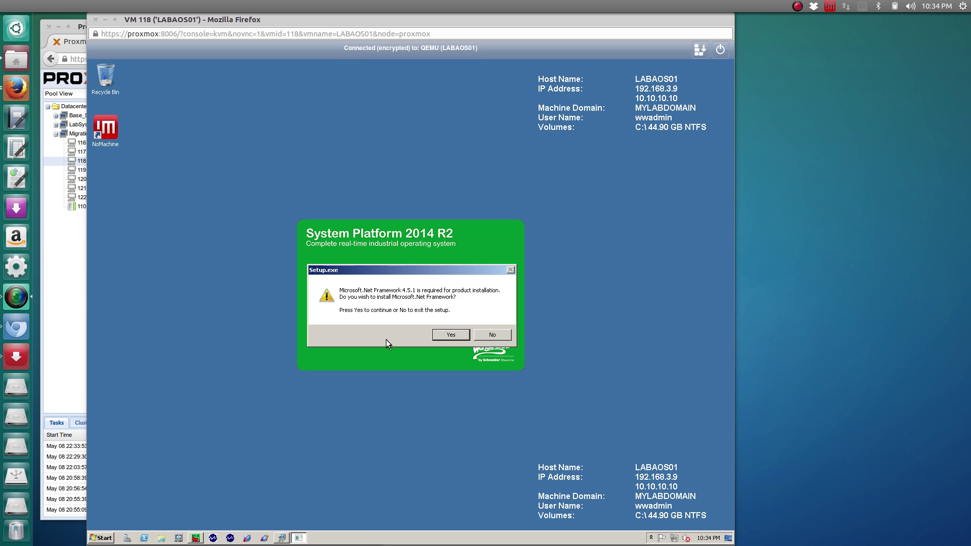
Install the required Microsoft .NET Framework 4.5.1 on LABAOS01 and let setup restart the machine.
left_click(449, 334)
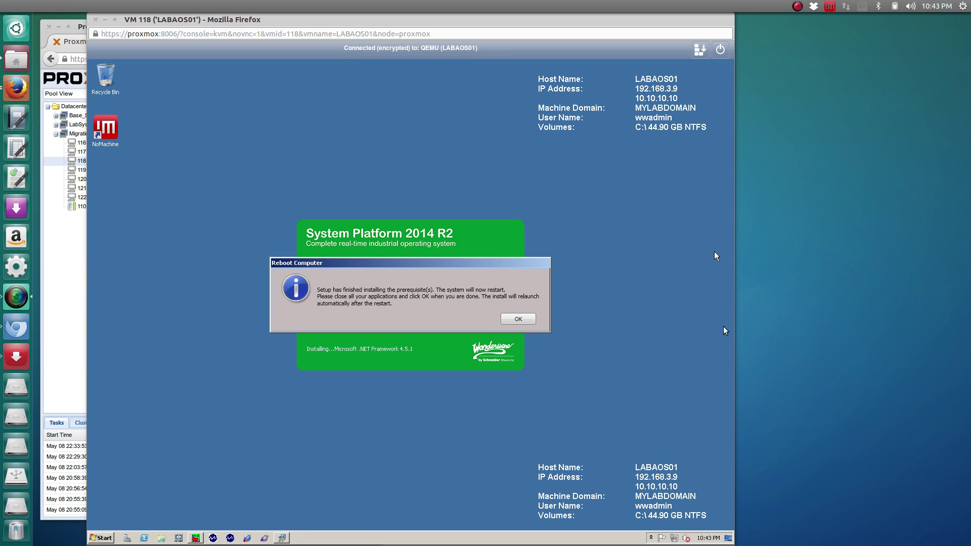
left_click_drag(494, 263, 486, 237)
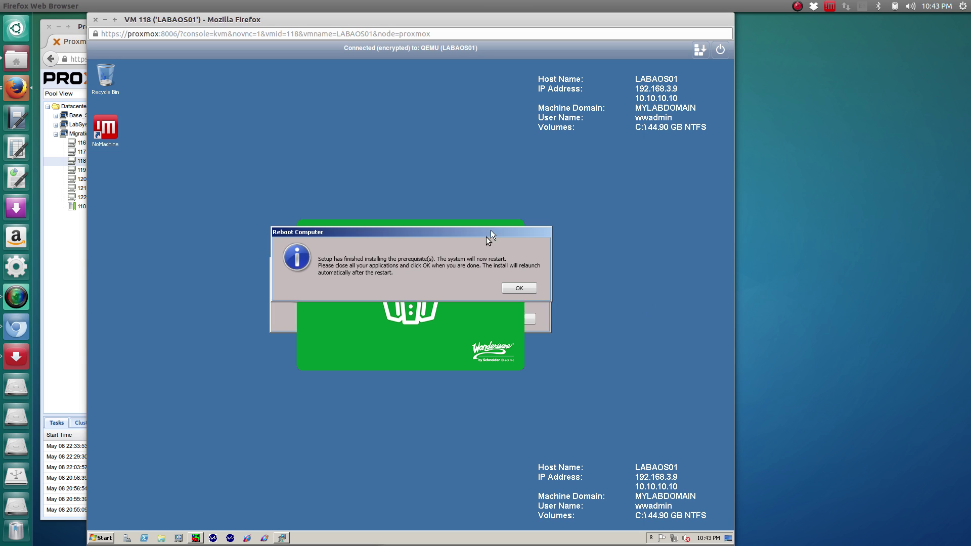
left_click(517, 288)
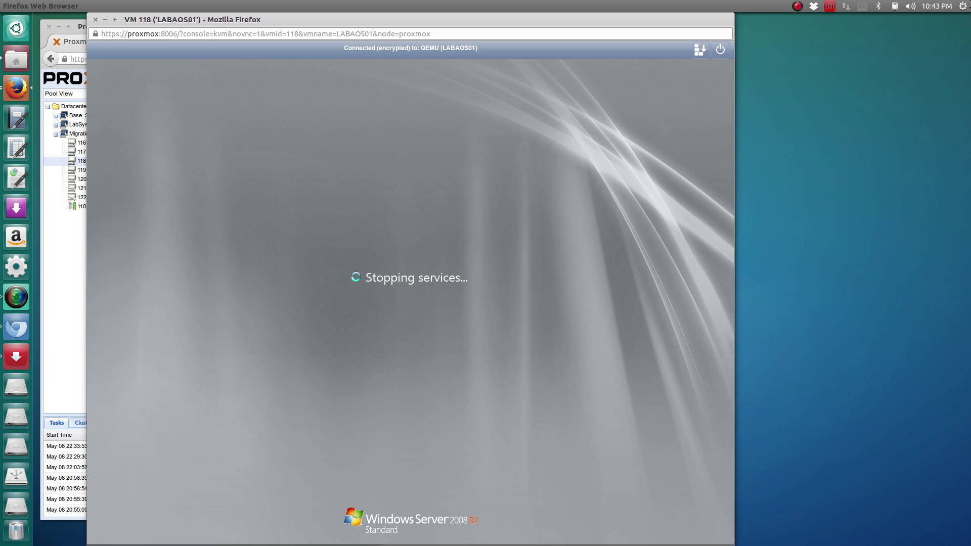
key("super+ctrl+f")
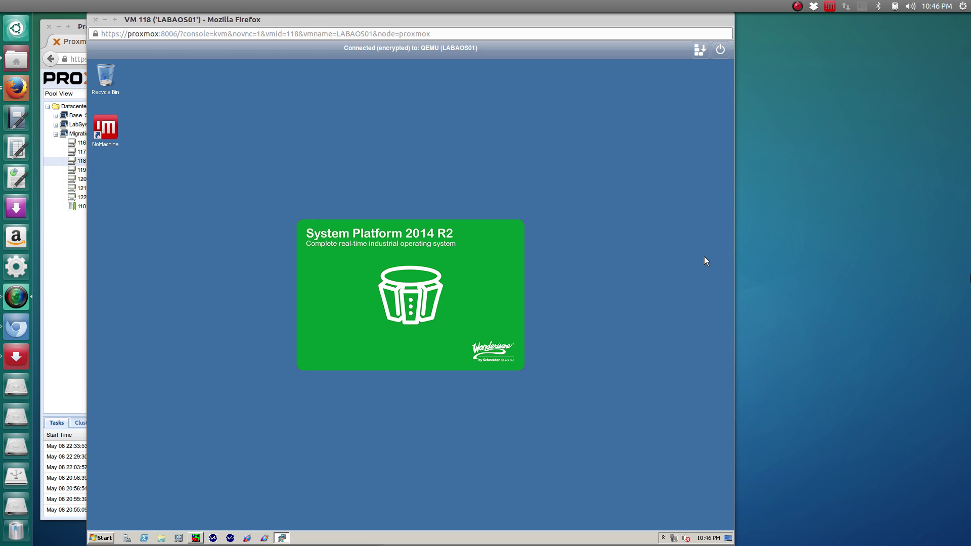
Install the listed Microsoft Visual C++ prerequisites in the relaunched System Platform 2014 R2 setup and continue past the prerequisites list.
left_click(654, 268)
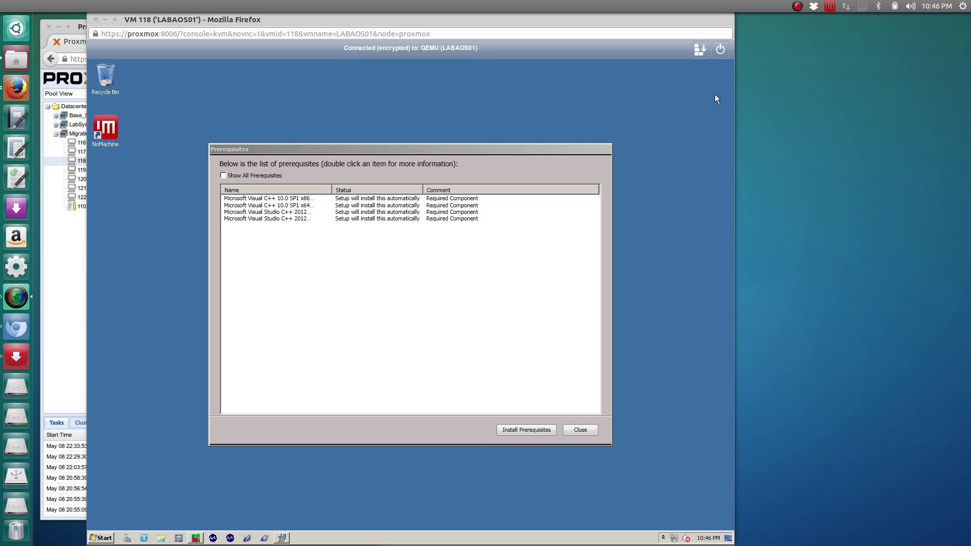
left_click(438, 341)
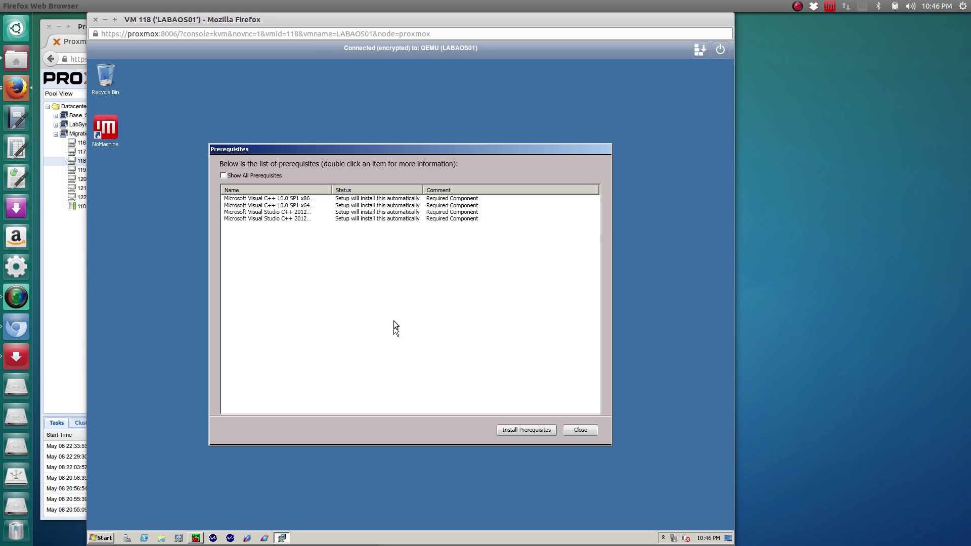
left_click(515, 429)
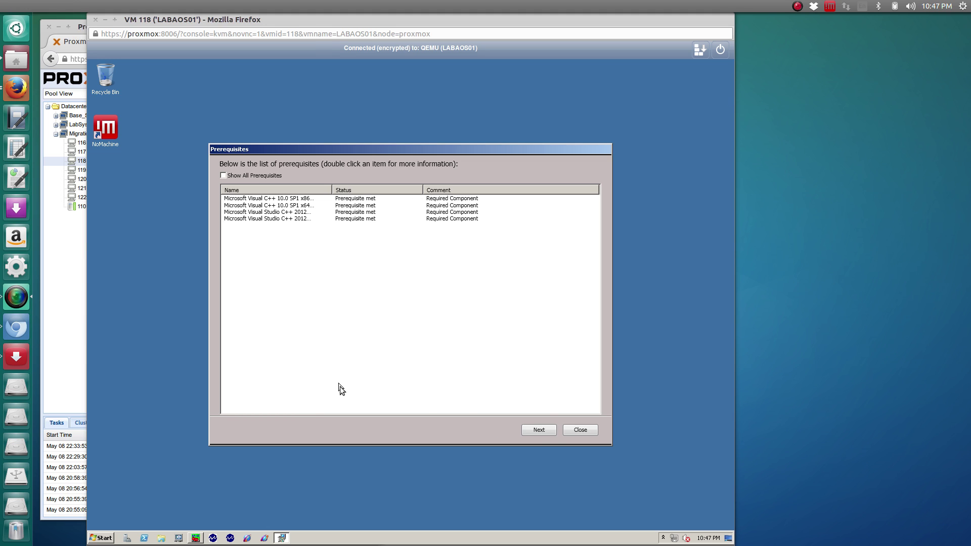
left_click(538, 429)
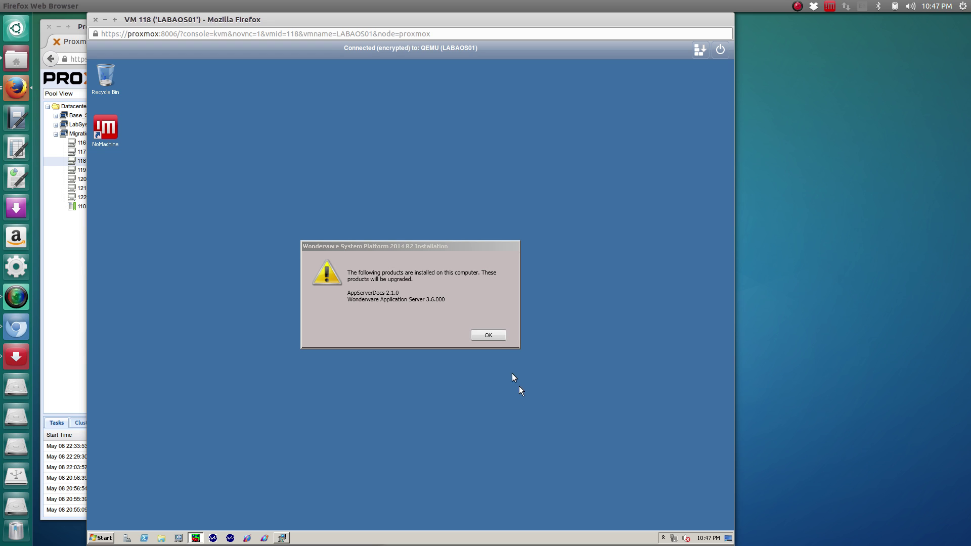
Accept the upgrade and deployed-objects warnings, review the preselected components down to Licensing, and continue the setup.
left_click(488, 336)
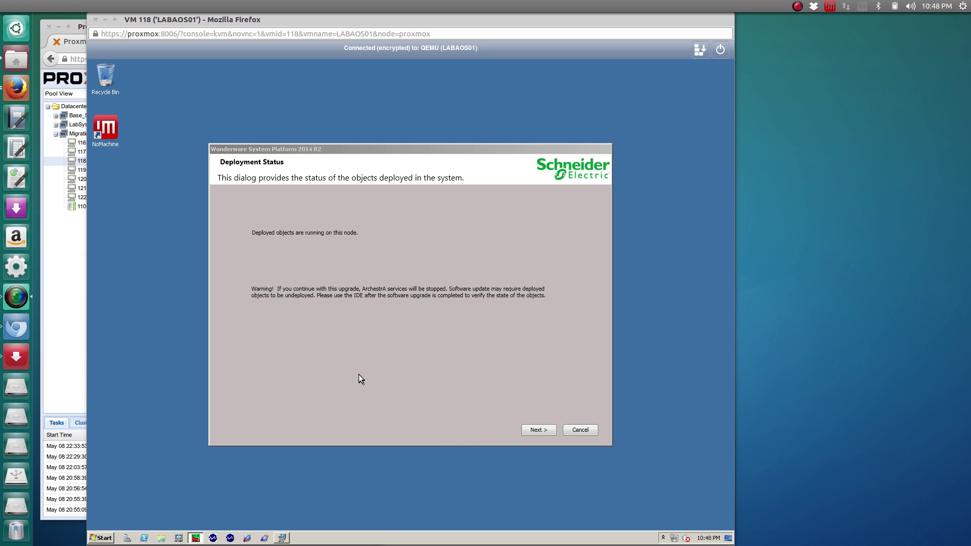
left_click(538, 430)
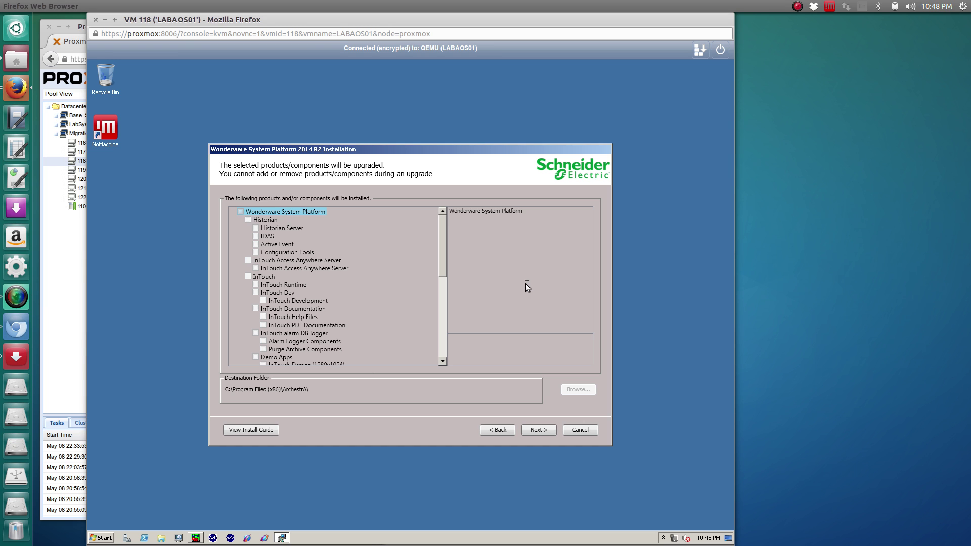
left_click_drag(444, 224, 441, 325)
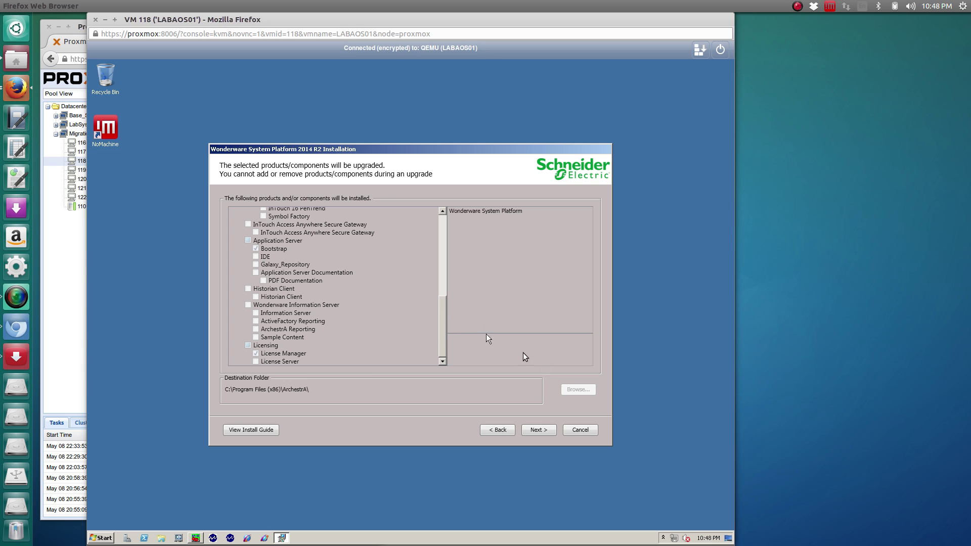
left_click(537, 431)
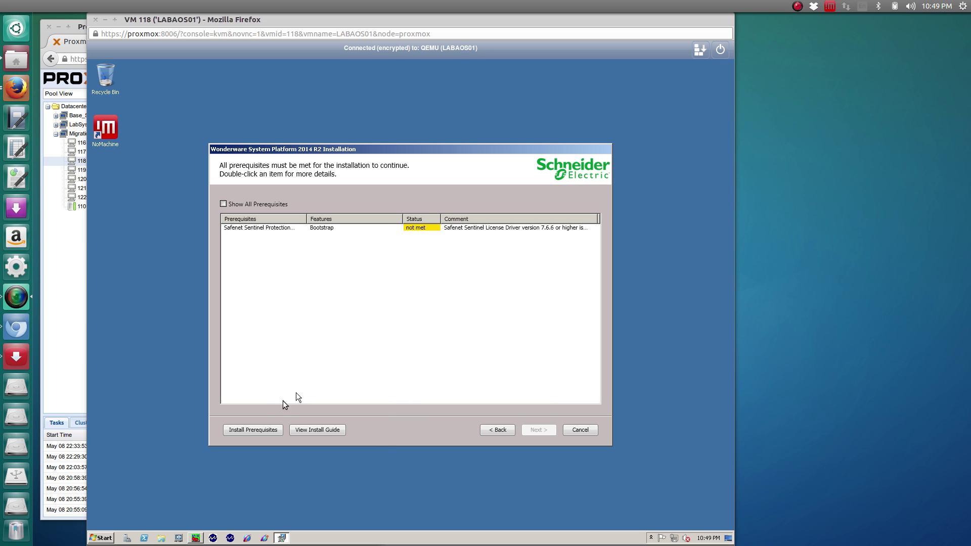
Install the Safenet Sentinel prerequisite and start upgrading the Application Server Bootstrap and License Manager.
left_click(246, 431)
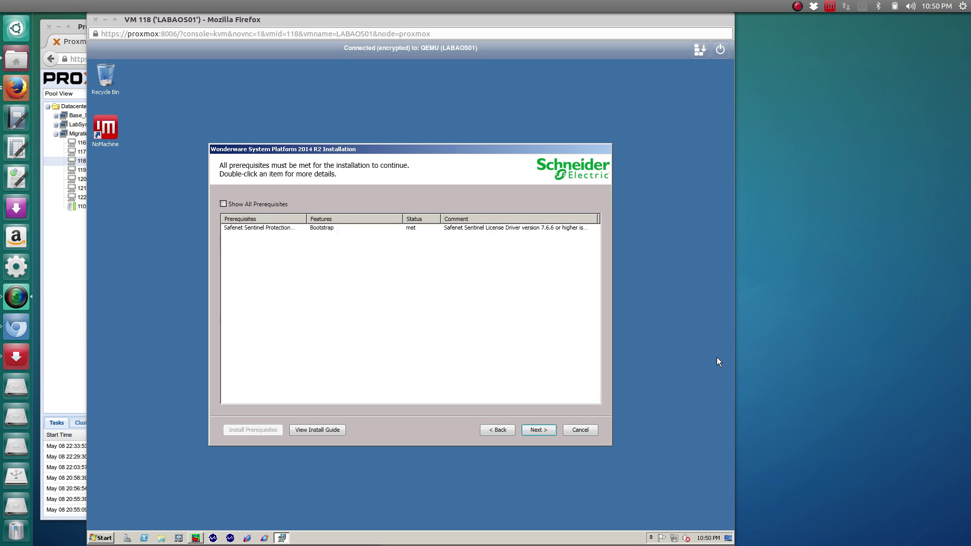
left_click(504, 367)
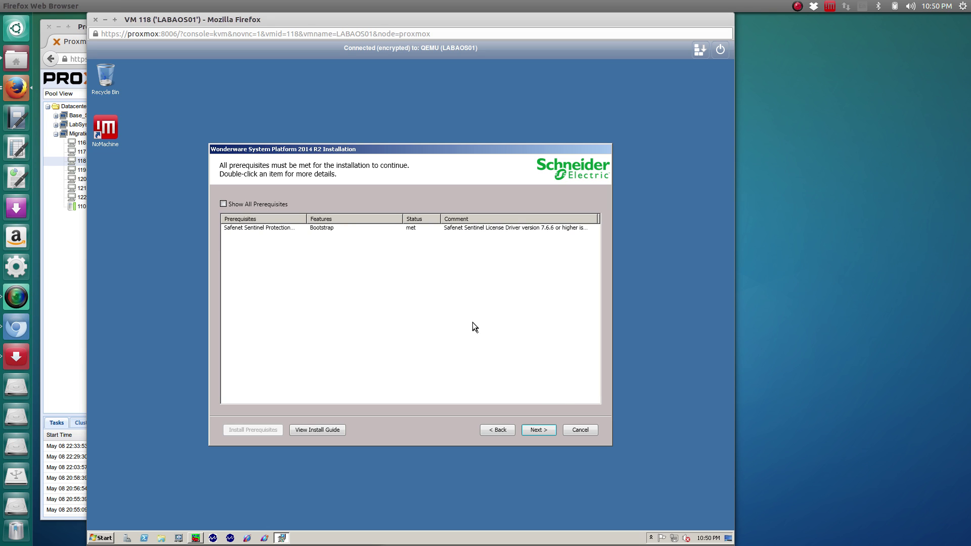
left_click(538, 428)
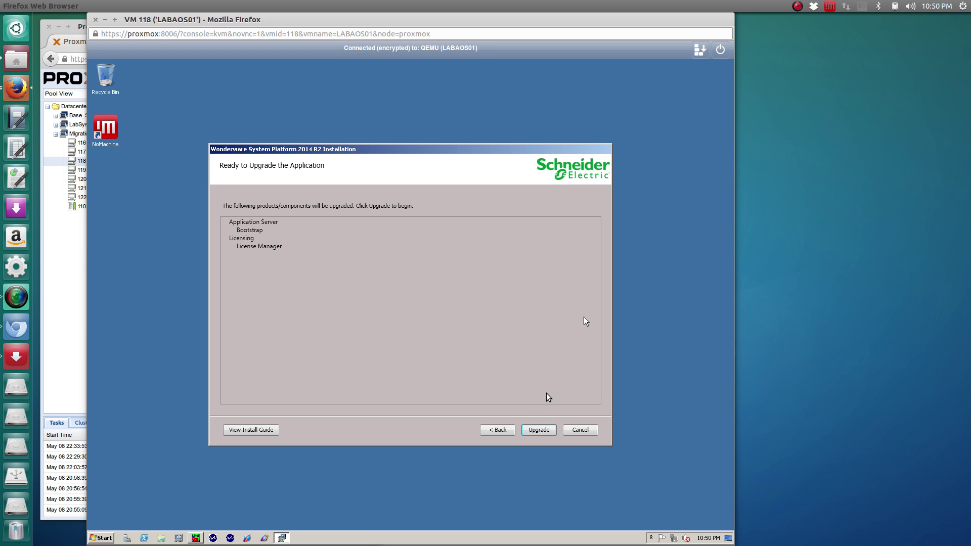
left_click(539, 430)
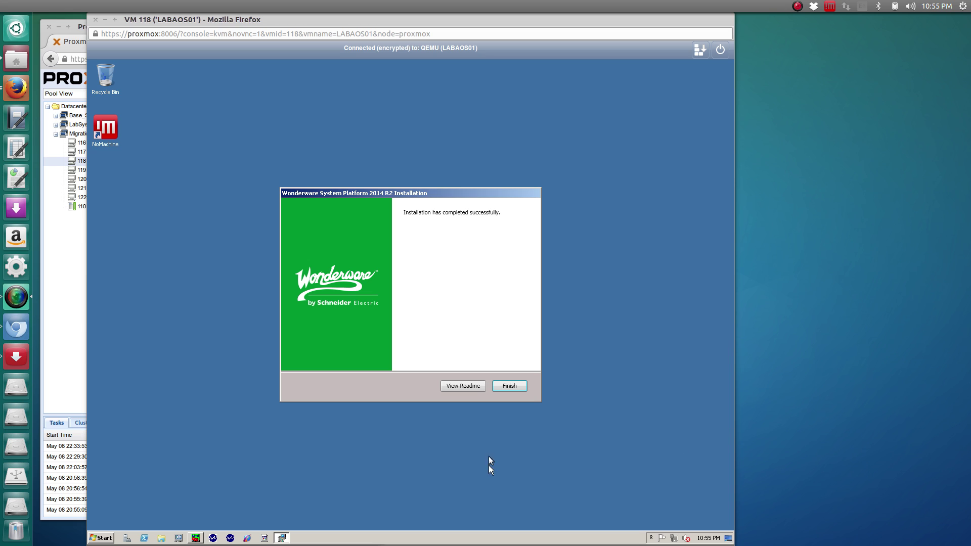
Finish the System Platform 2014 R2 installation and restart LABAOS01 immediately.
left_click(390, 393)
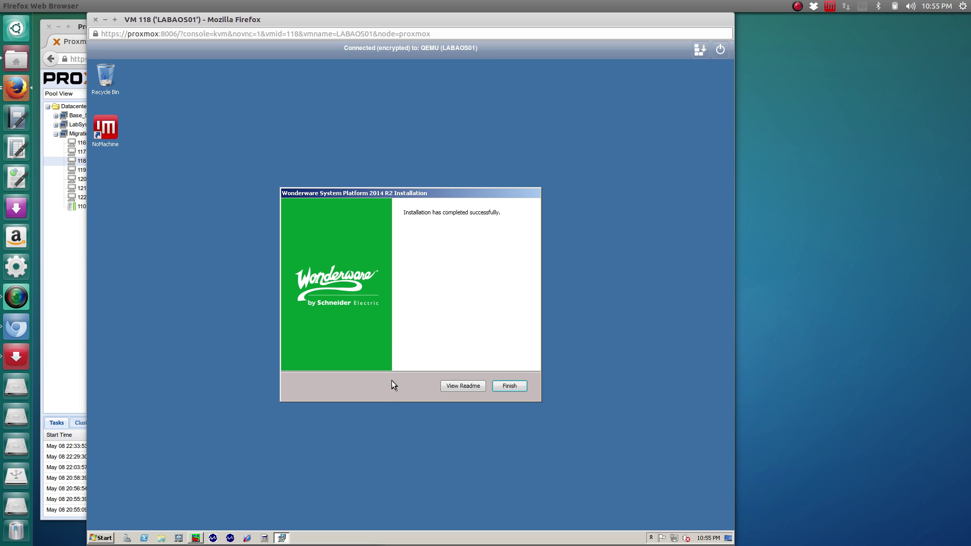
left_click(510, 386)
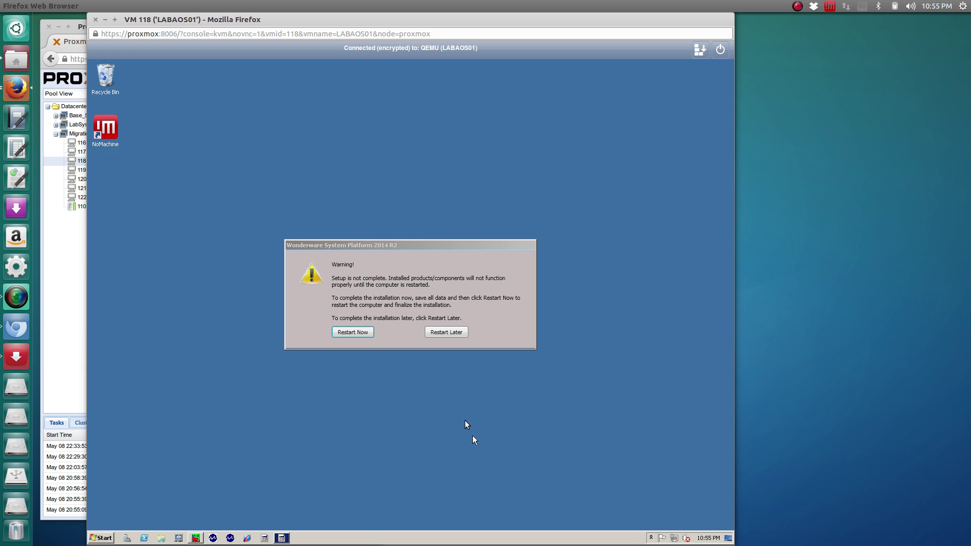
left_click_drag(354, 244, 348, 205)
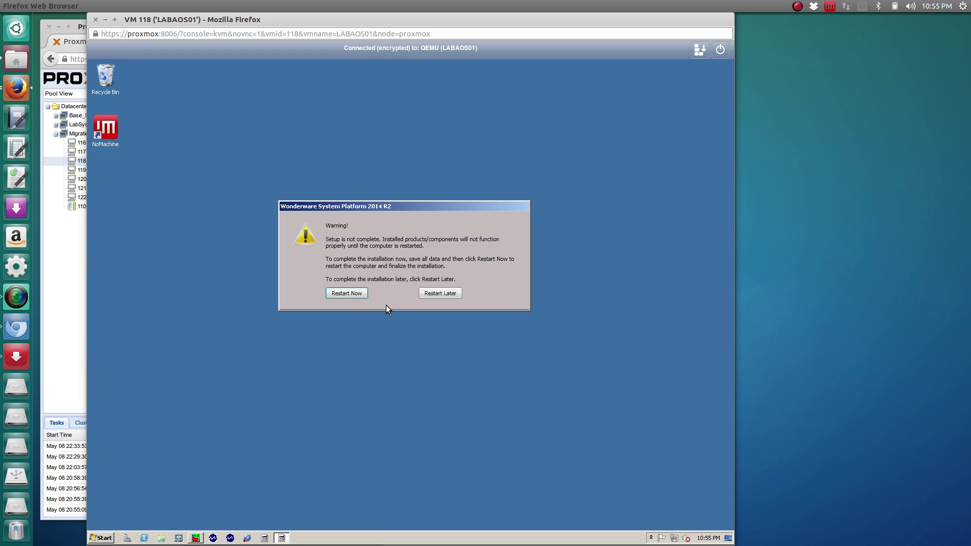
left_click(345, 293)
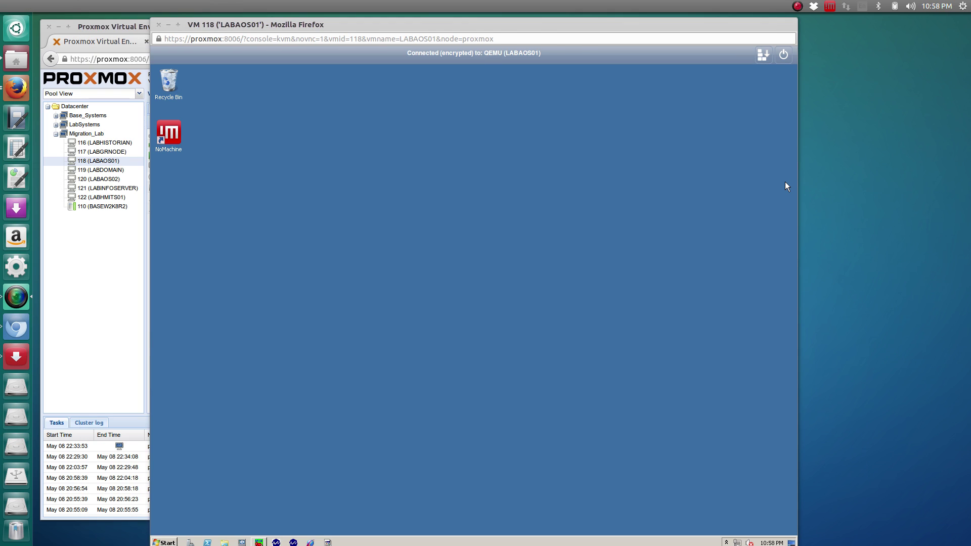
left_click(587, 319)
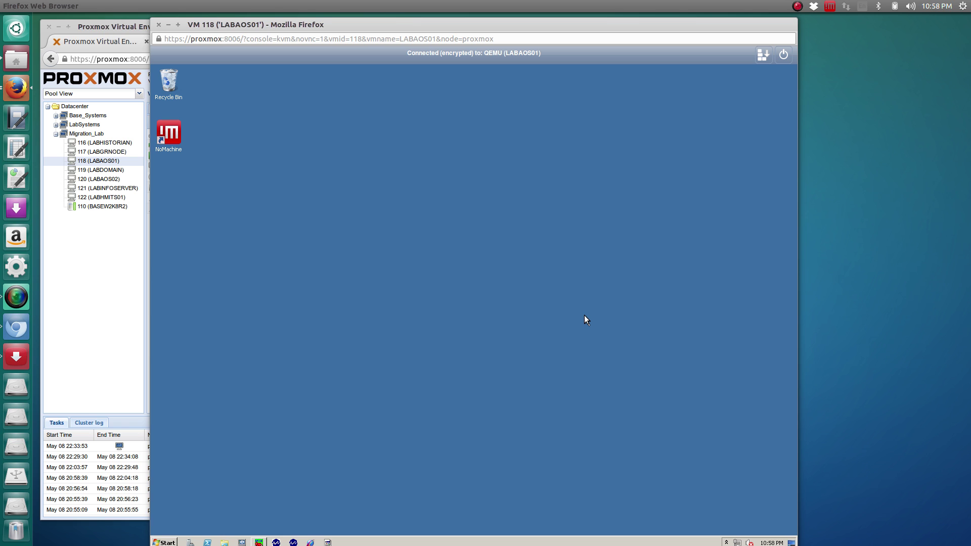
Close the LABAOS01 console and open the console of VM 117 (LABGRNODE).
left_click(159, 25)
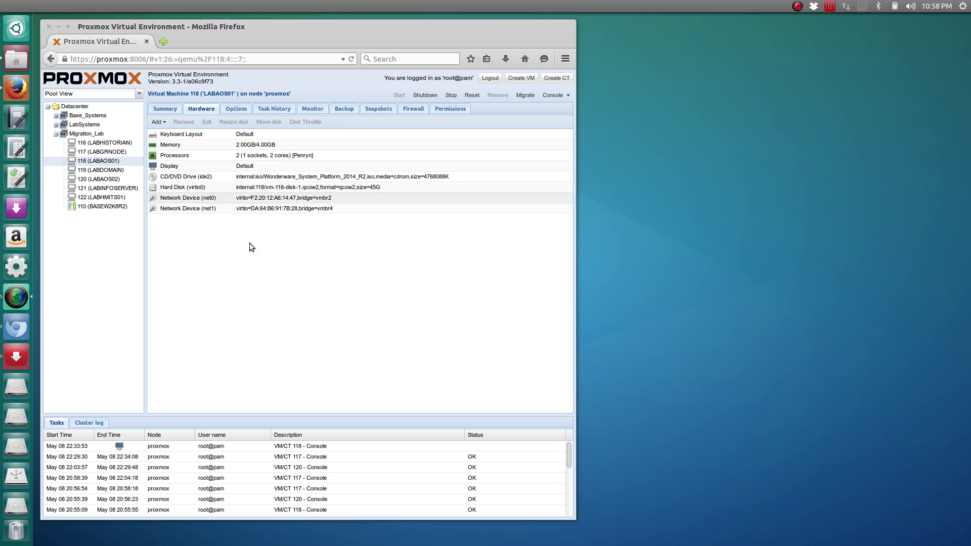
left_click(99, 151)
right_click(99, 154)
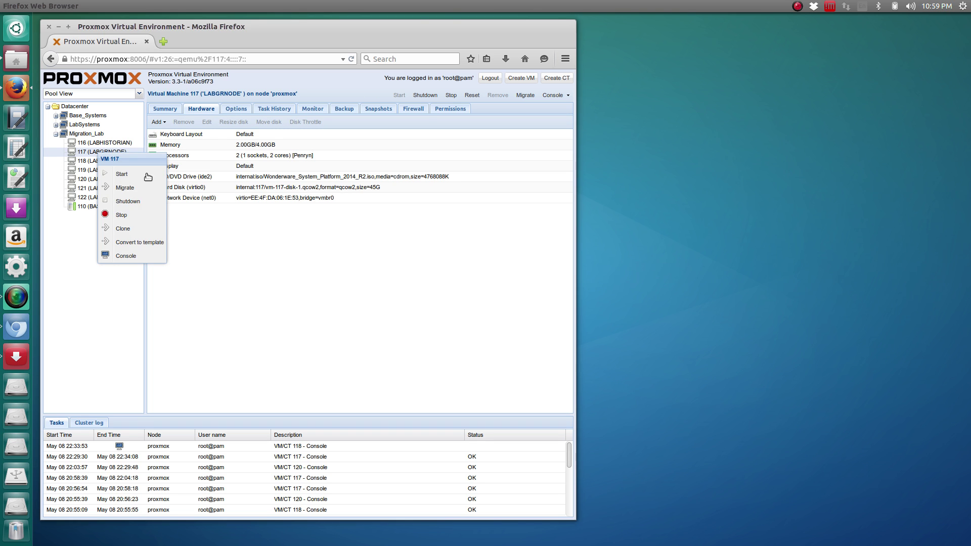
left_click(134, 256)
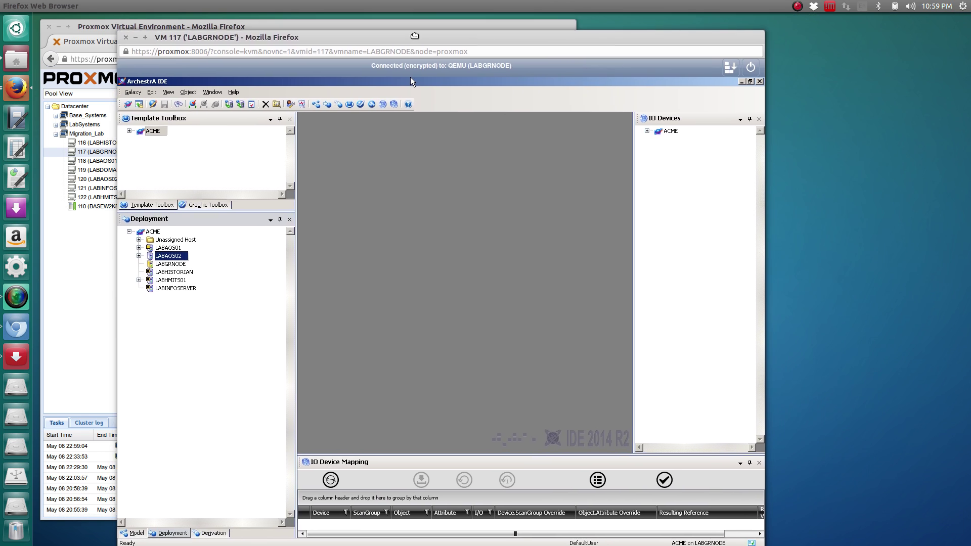
Deploy the LABAOS01 platform with cascade deploy from the ACME galaxy and close the deployment report when it completes.
left_click(160, 235)
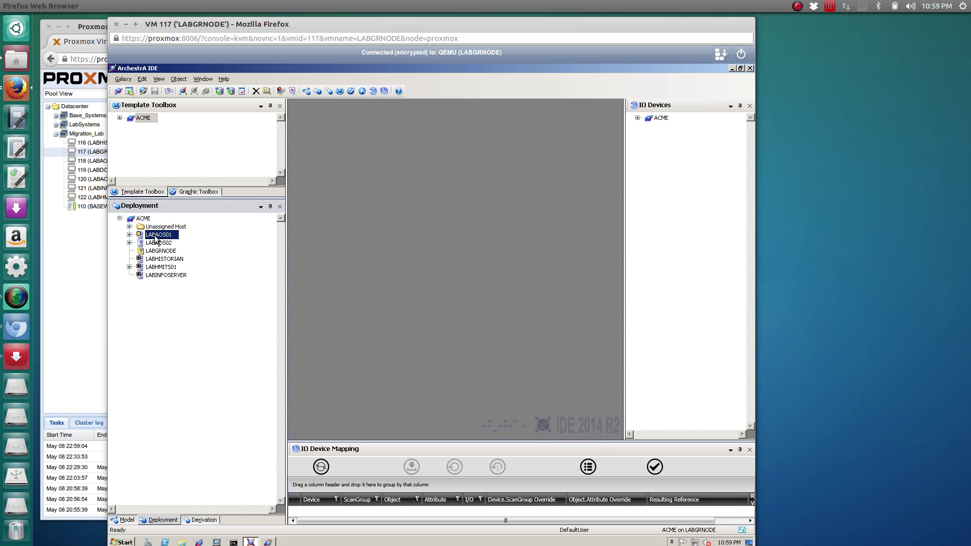
right_click(156, 237)
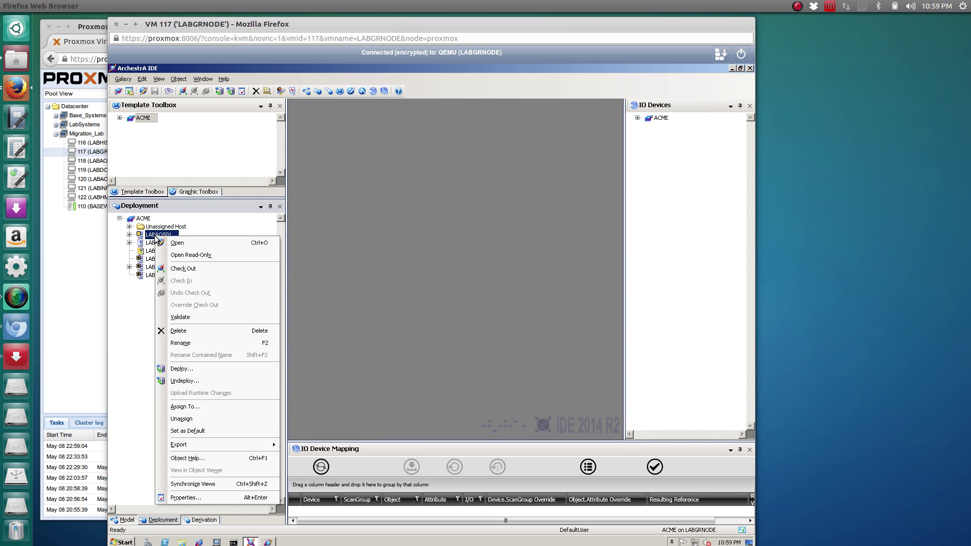
left_click(185, 369)
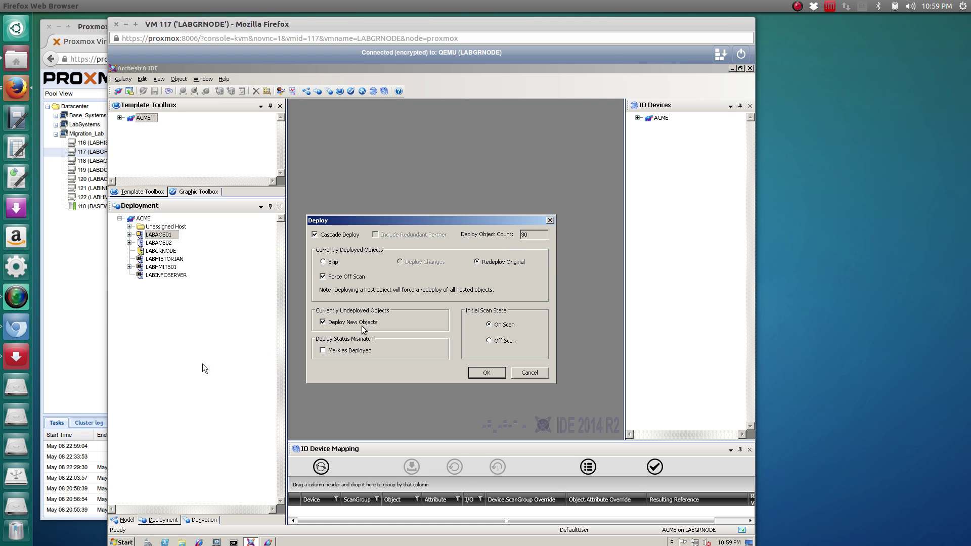
left_click(484, 373)
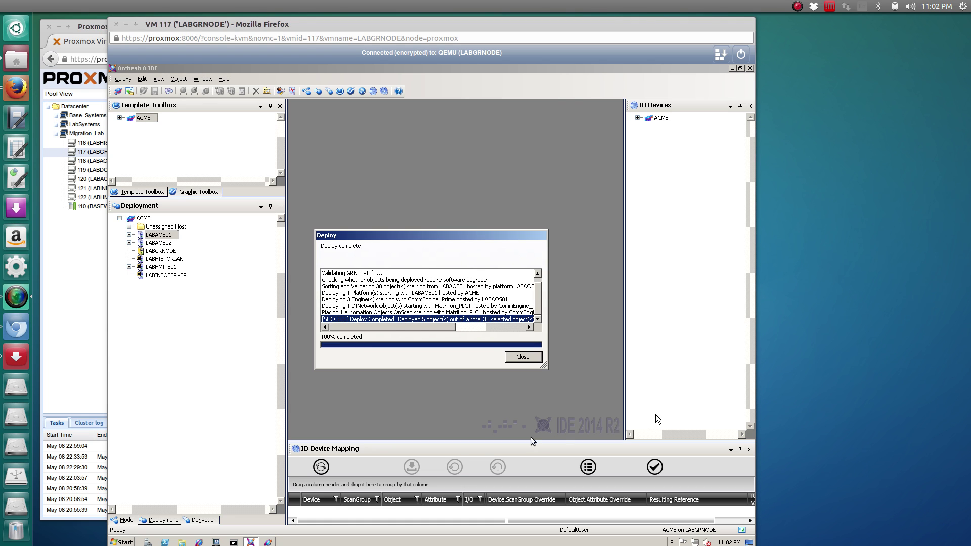
left_click_drag(384, 237, 383, 217)
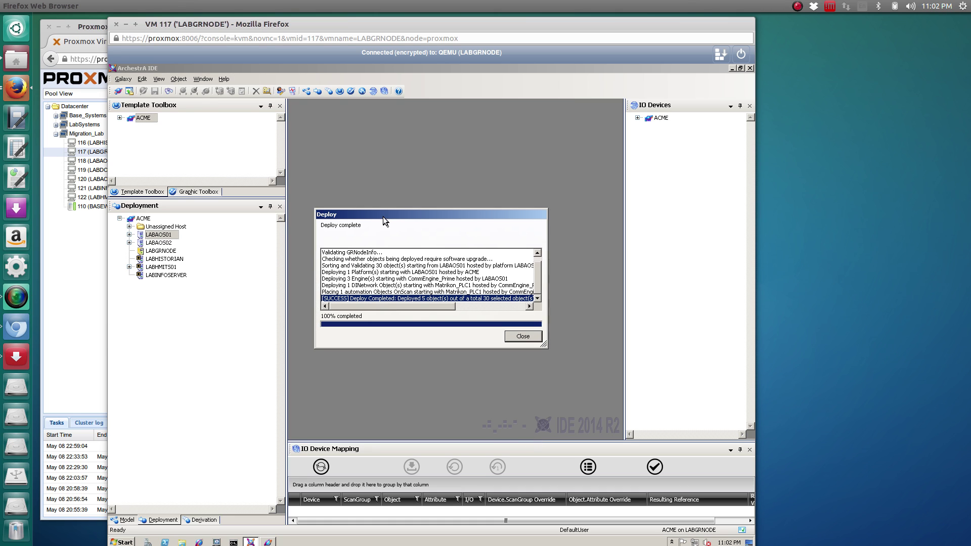
left_click(523, 337)
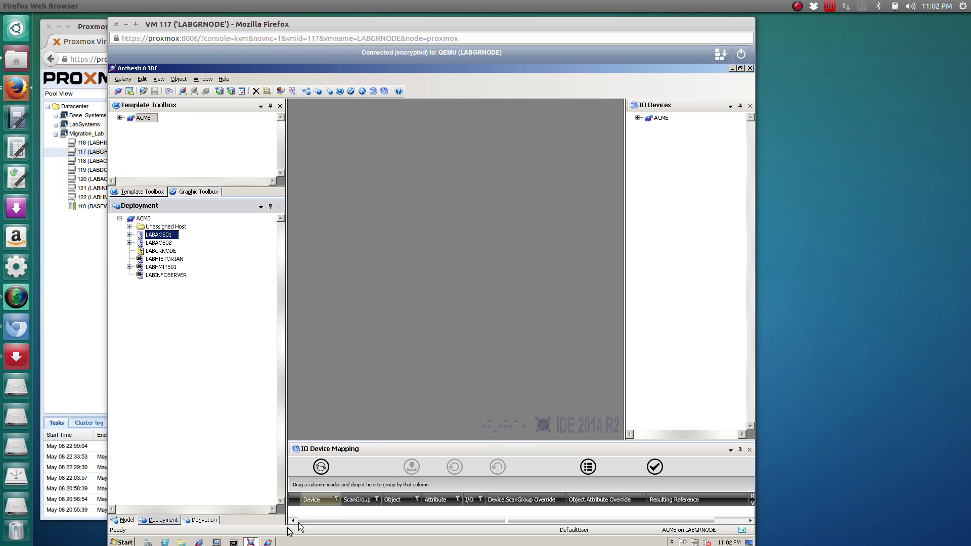
Check the Redundancy, Production Line Data and I/O Connections Status watch lists in the Object Viewer, widening the Value column and returning to Redundancy.
left_click(271, 542)
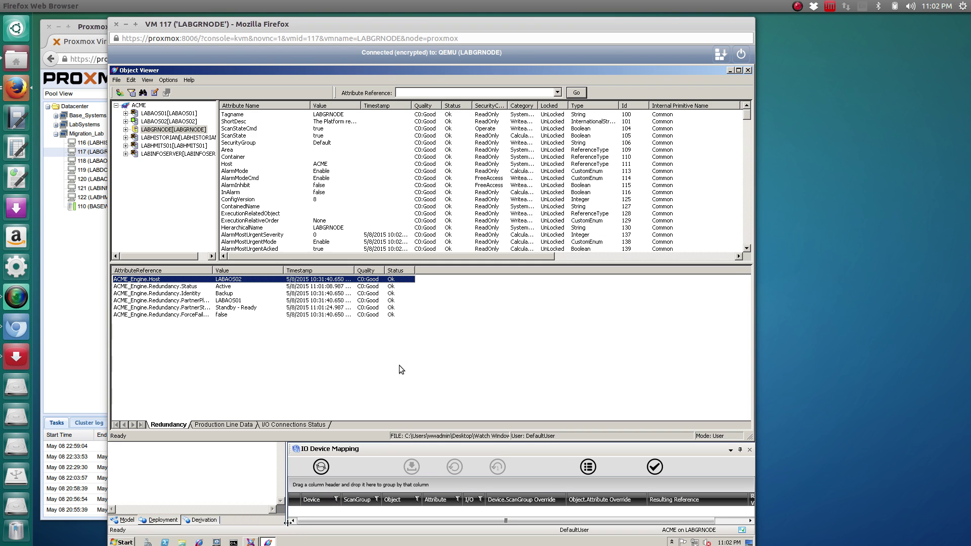
left_click(282, 279)
left_click_drag(283, 271, 305, 271)
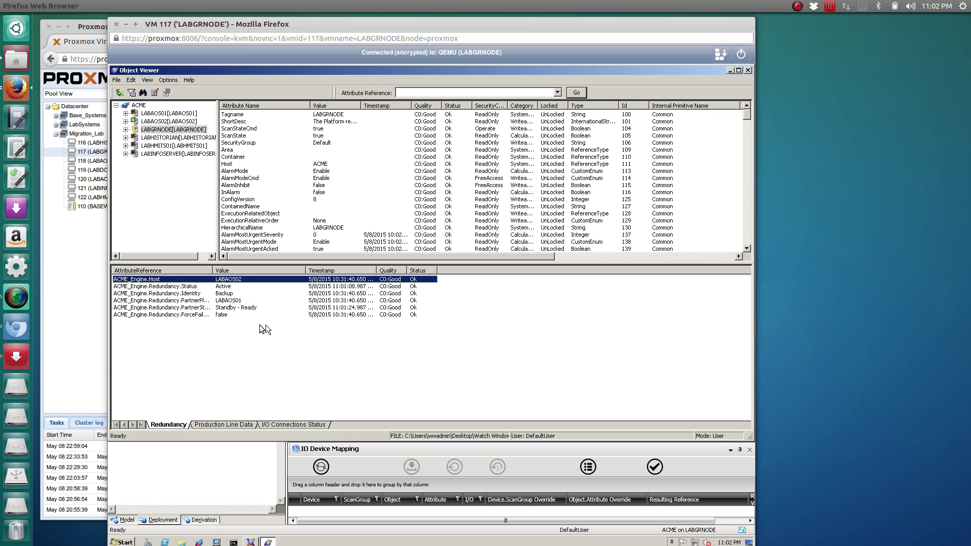
left_click(223, 423)
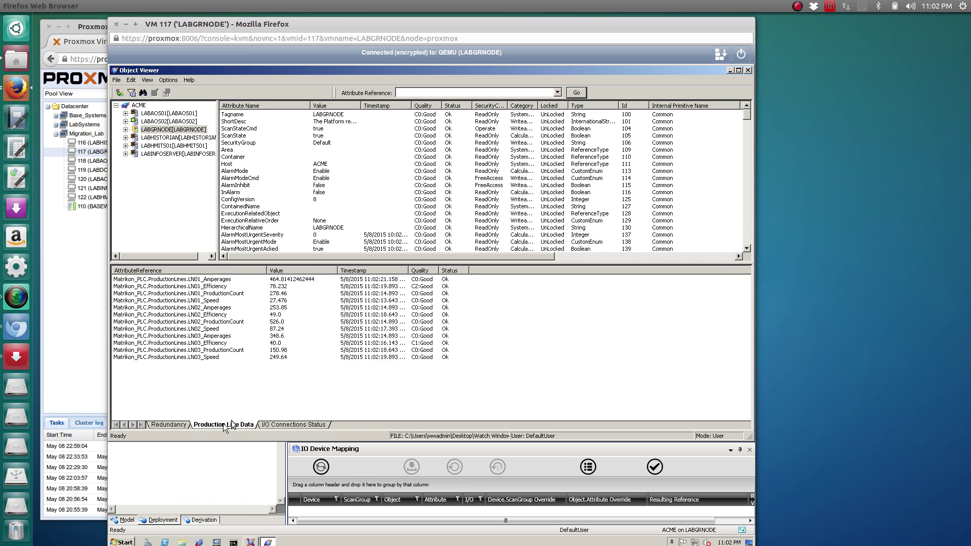
left_click(282, 422)
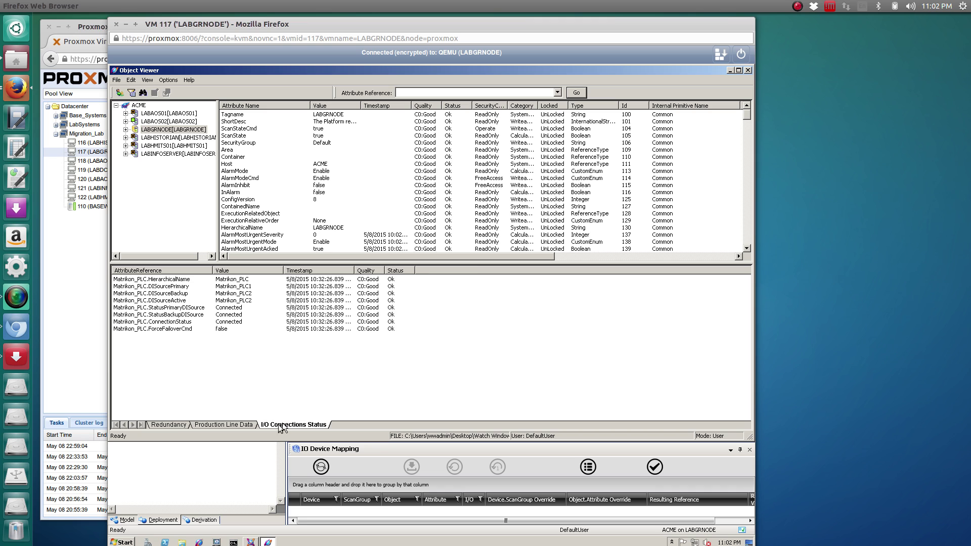
left_click(176, 425)
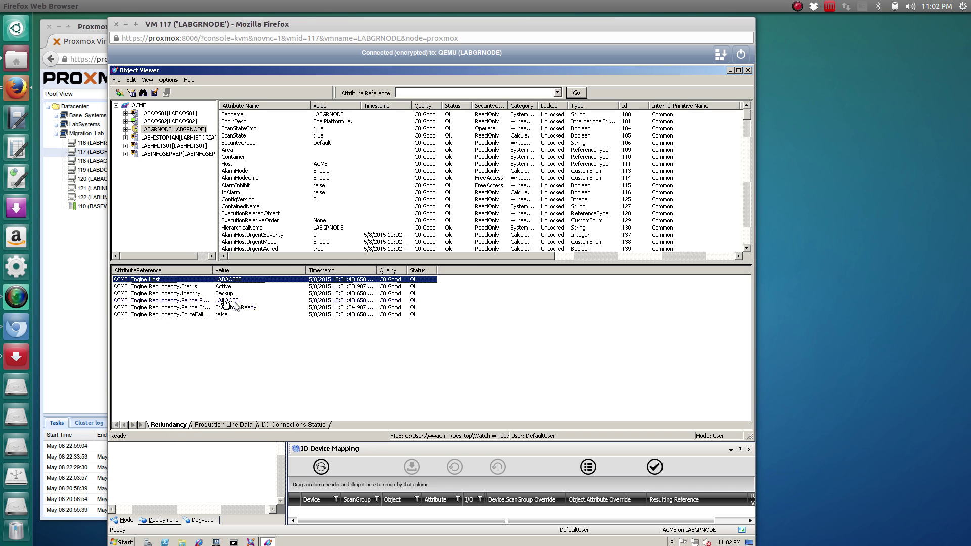